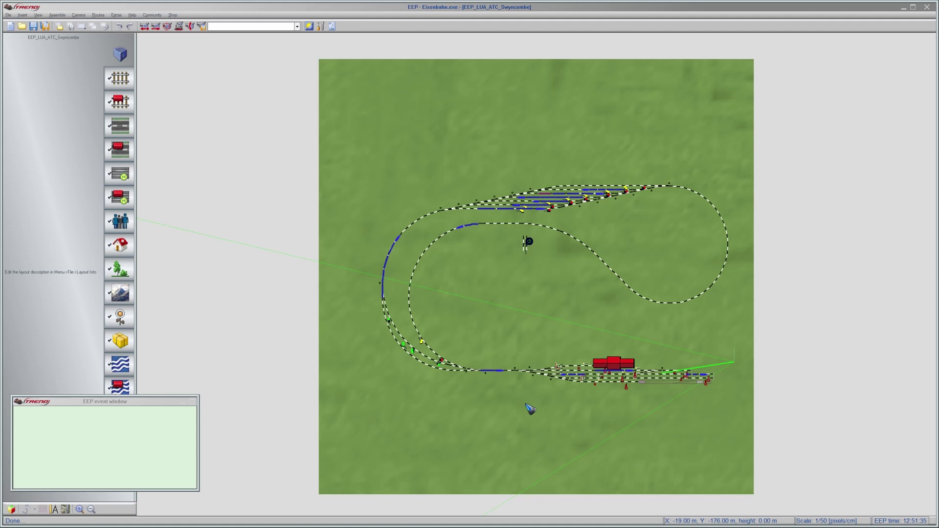
- Switch to signal editing with F7 and select station signals 0041 and 0025
key("F7")
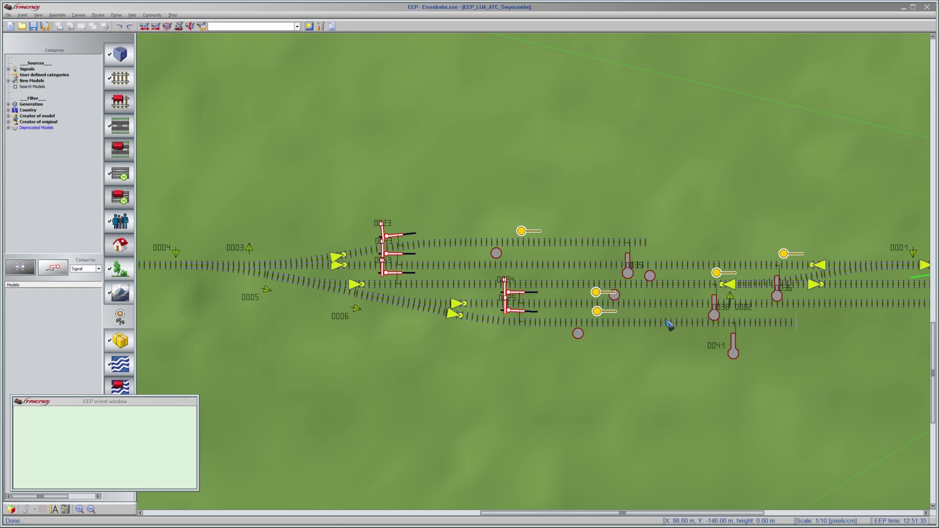
left_click(735, 351)
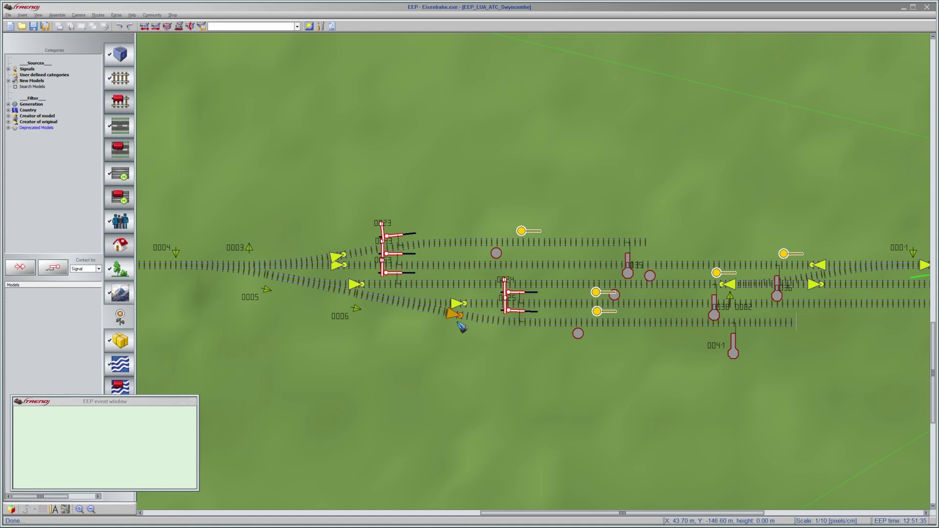
left_click(522, 314)
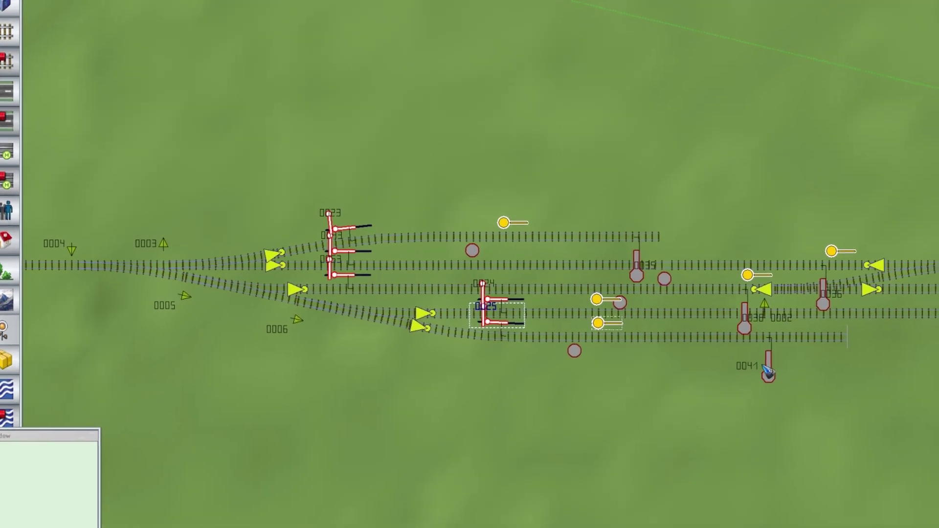
double_click(822, 388)
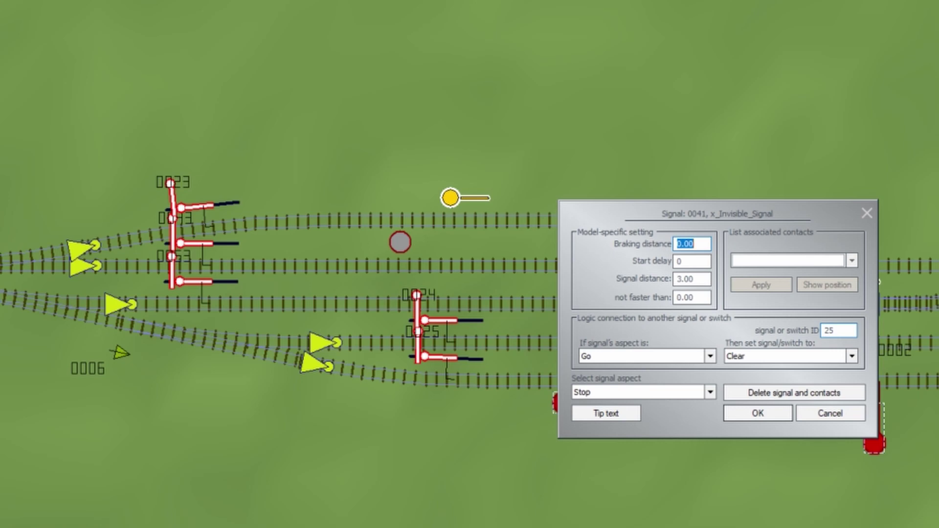
left_click(637, 357)
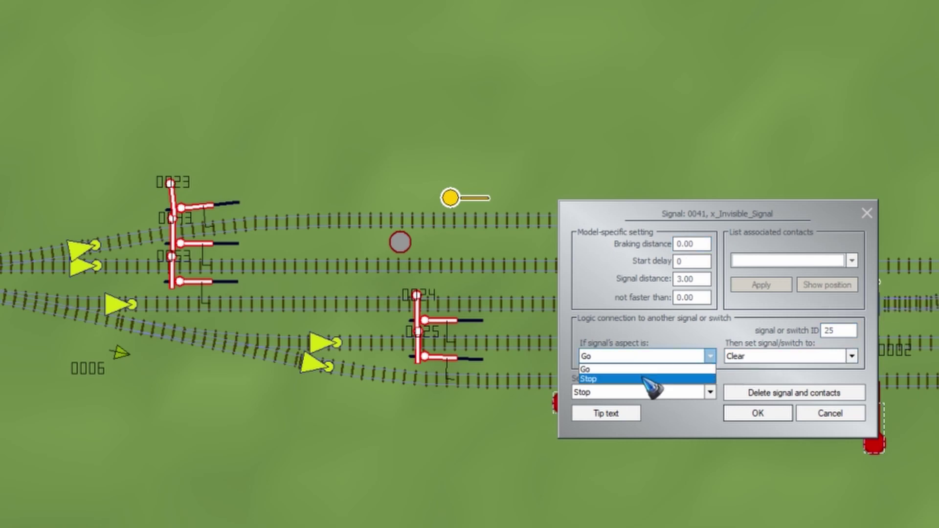
left_click(642, 378)
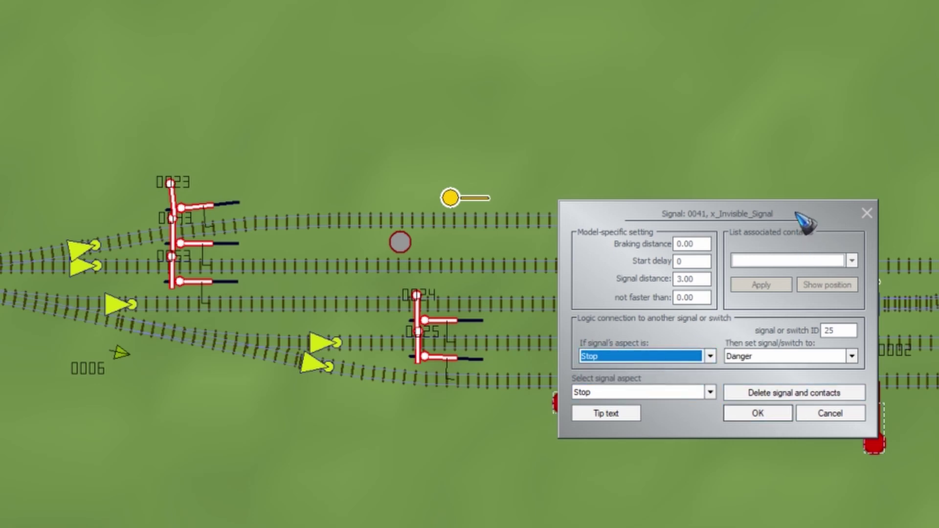
left_click_drag(807, 210, 760, 128)
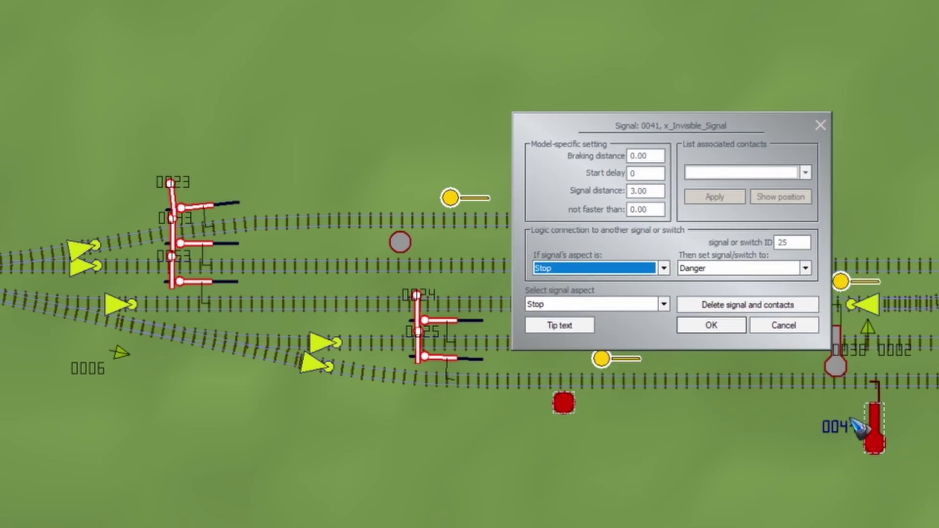
left_click(784, 326)
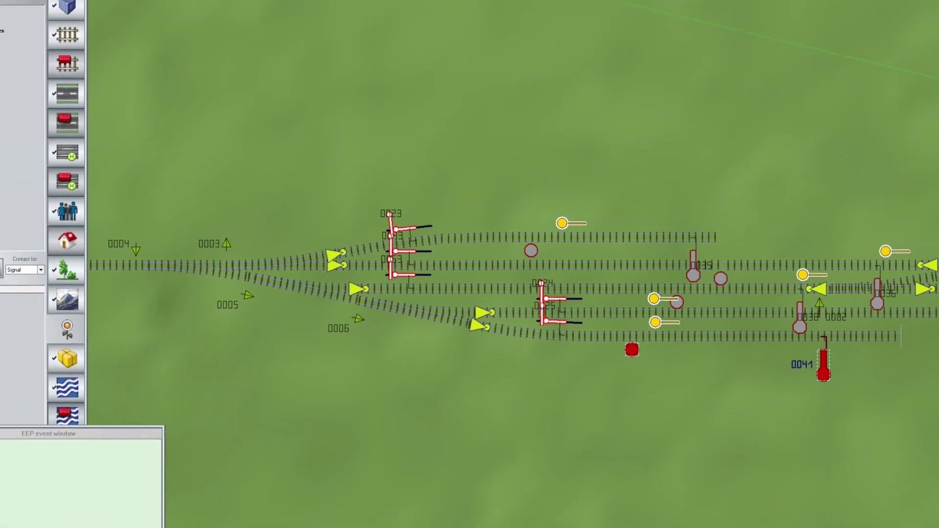
- Return to the 3D station view and toggle the 'Find trains in blocks' initialization switch
left_click(11, 510)
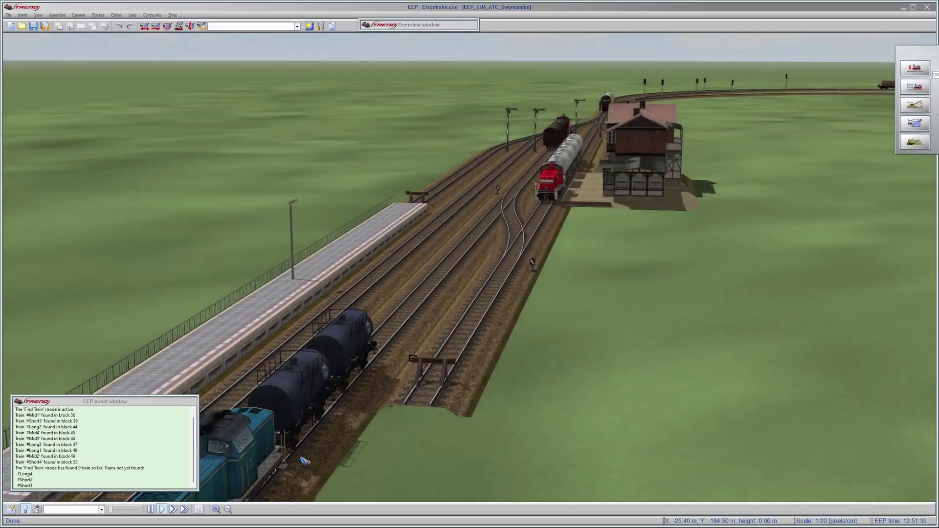
right_click_drag(503, 343, 367, 279)
scroll(413, 360, "down", 5)
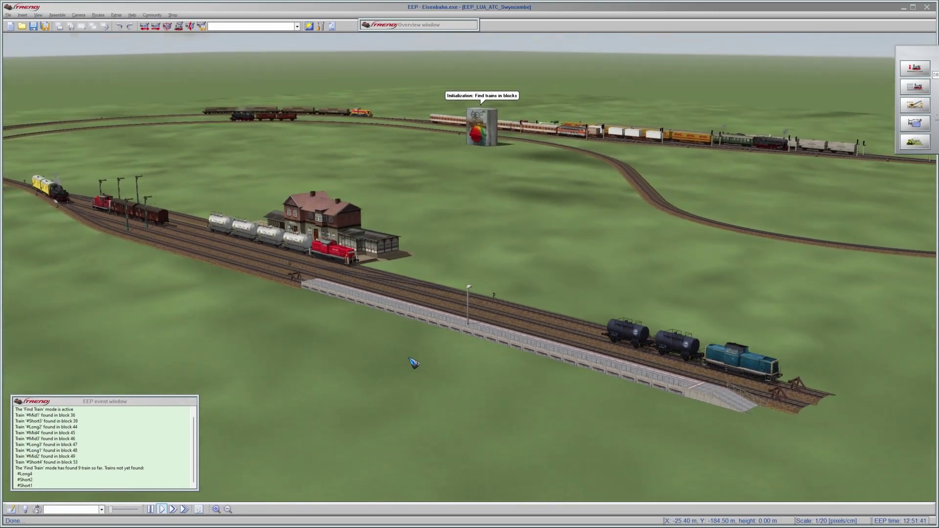
mouse_move(545, 199)
right_mouse_down()
mouse_move(549, 164)
mouse_move(549, 185)
right_mouse_up()
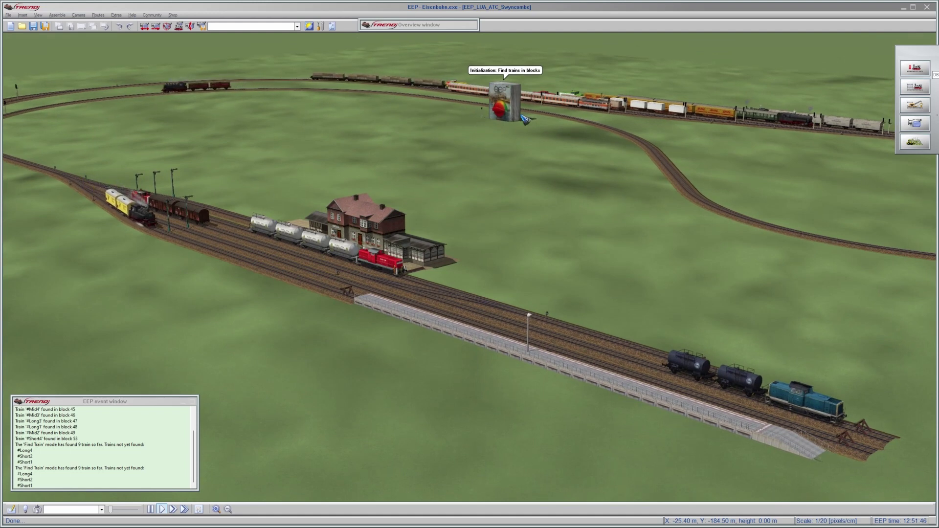
left_click(499, 111)
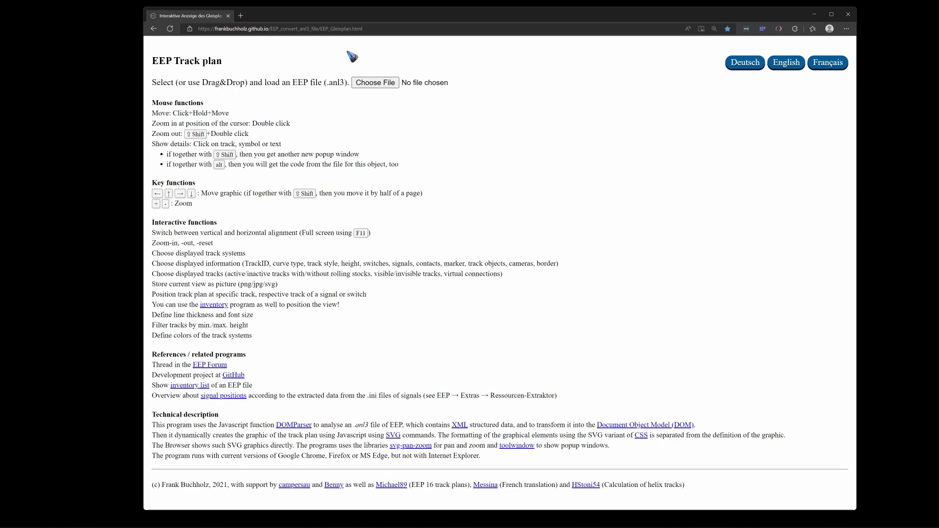
- Load EEP_LUA_ATC_Swyncombe.anl3 into the EEP Track plan web tool
left_click(376, 83)
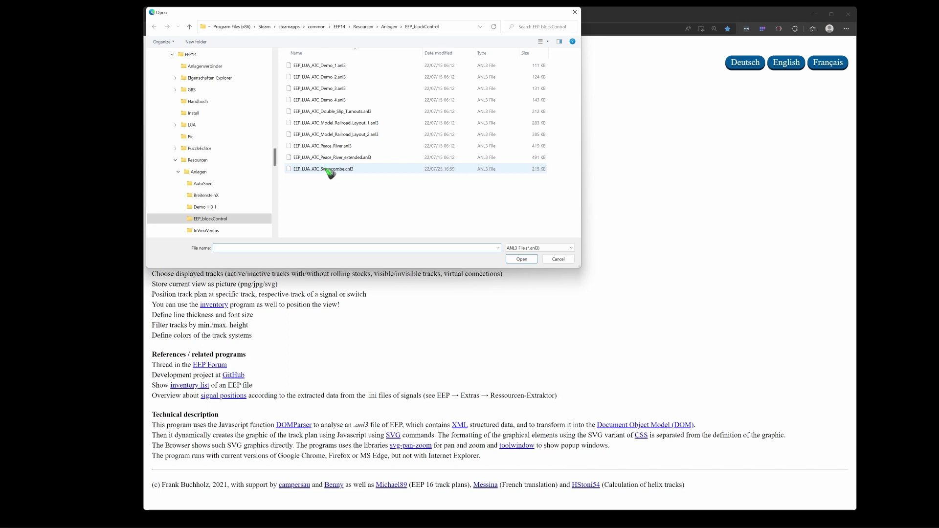
double_click(329, 171)
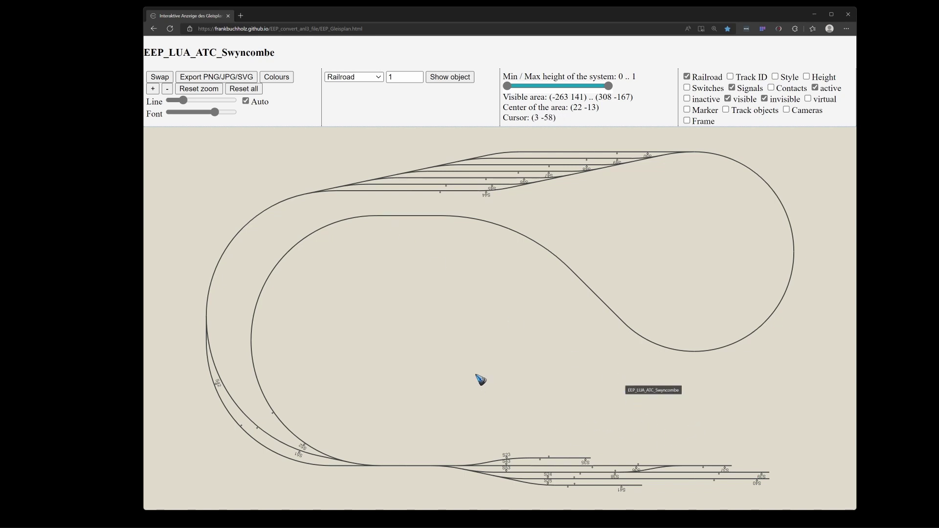
- Open the EEP Lua Code Gen page in a new tab and enter '23 25' as other signals
left_click(241, 17)
left_click(662, 229)
left_click(242, 151)
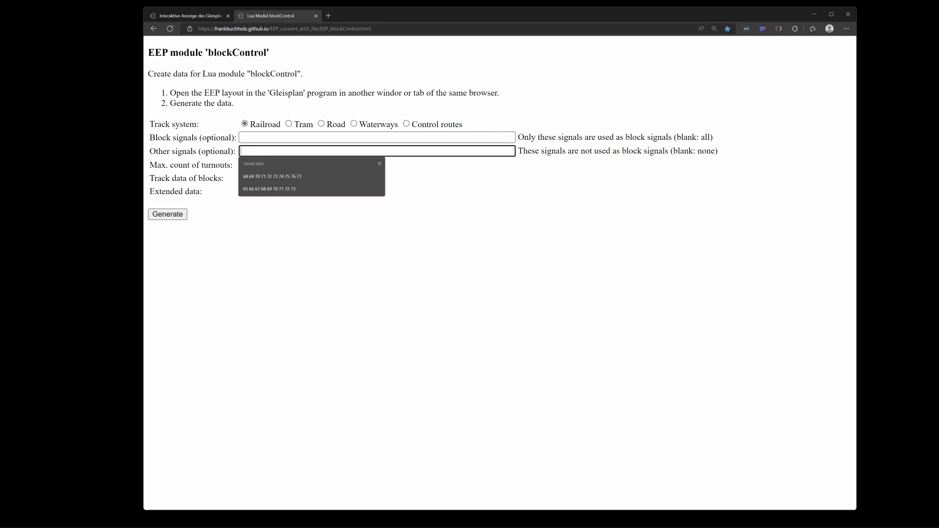
left_click(530, 162)
left_click_drag(519, 151, 669, 151)
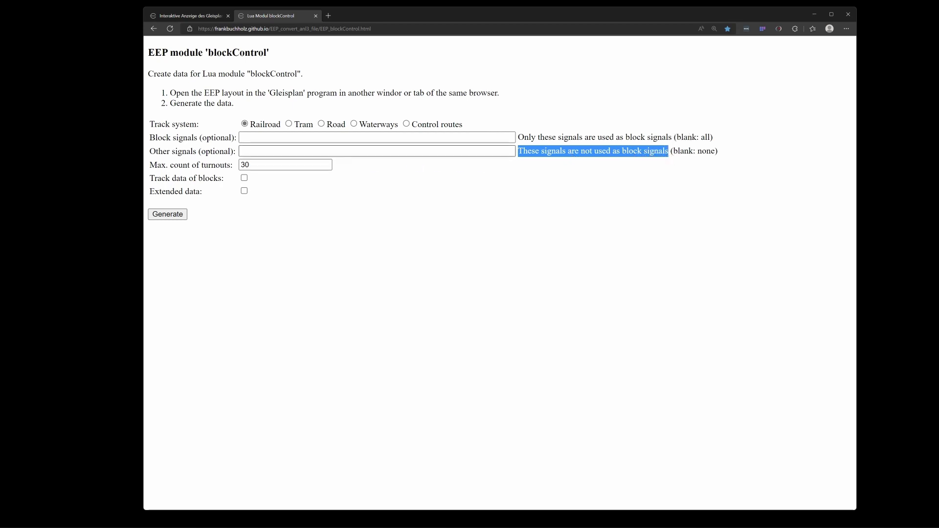
left_click(242, 151)
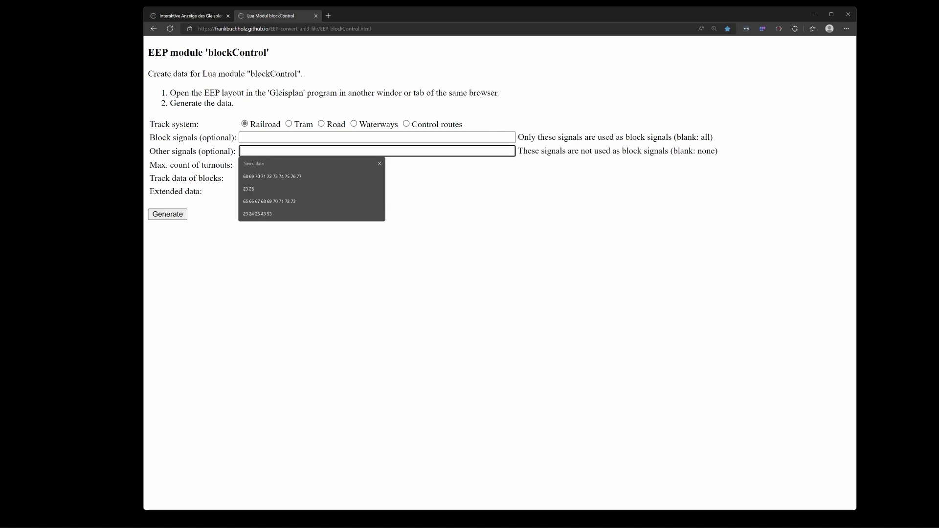
type("23")
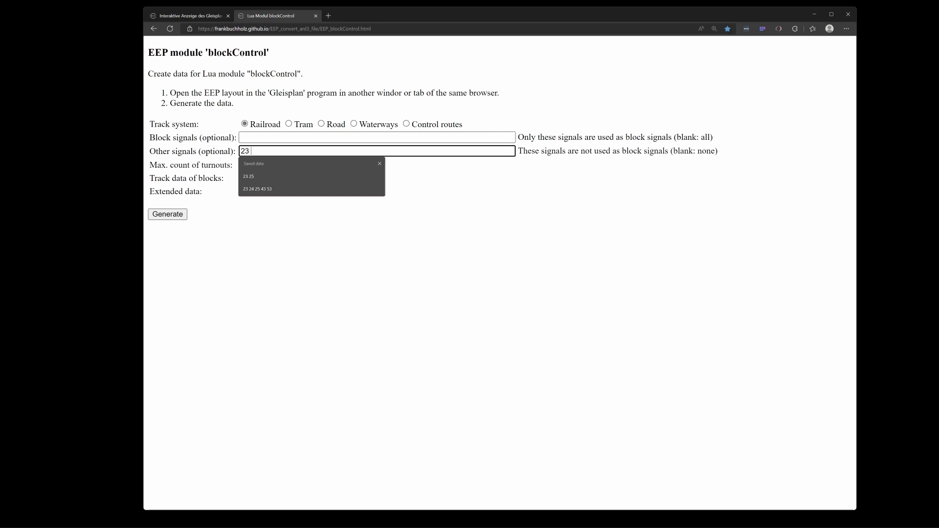
type(" 25")
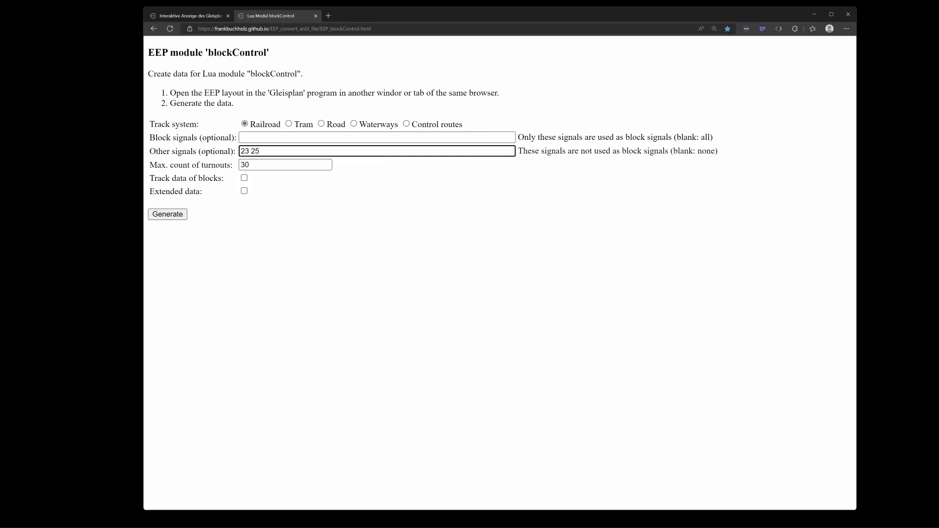
- Go back to the Gleisplan tab showing the Swyncombe station signals
left_click(203, 16)
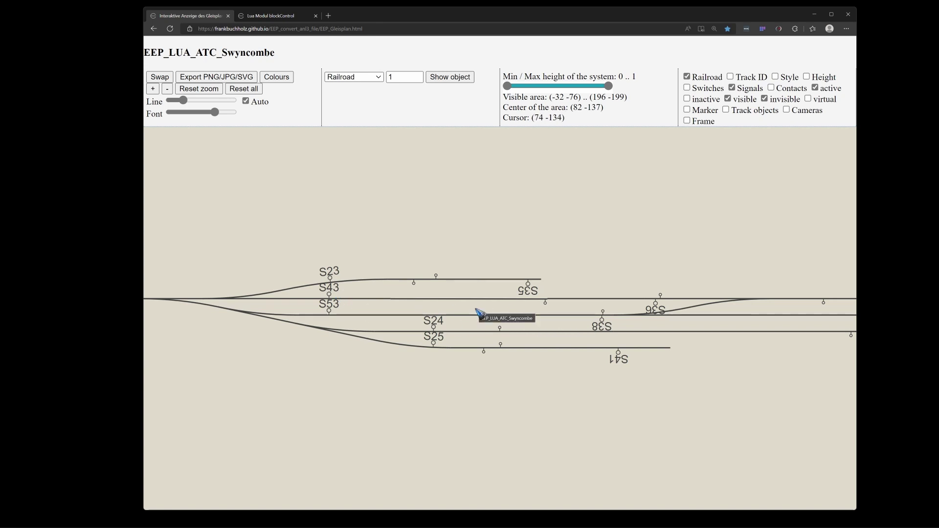
- Generate the blockControl Lua code and review its trains table, ignored signals 23/25 and routes
left_click(264, 17)
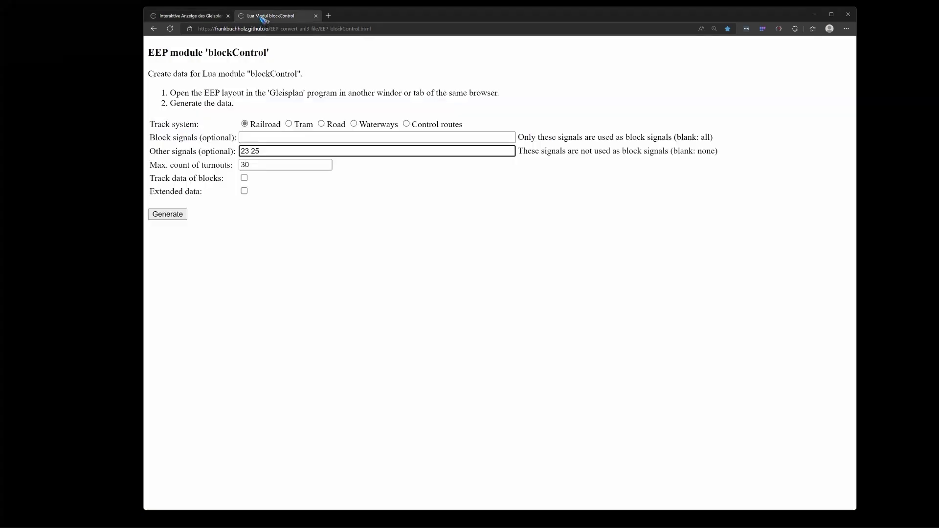
left_click(171, 216)
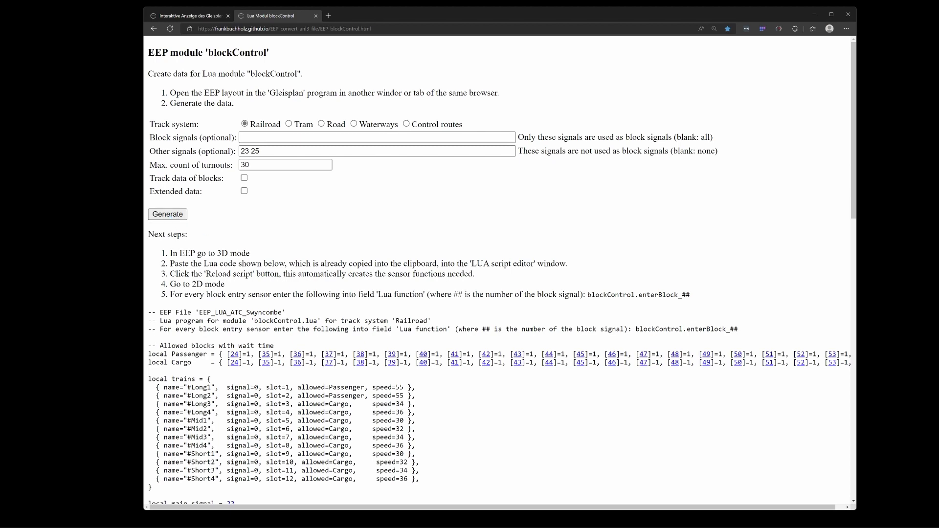
scroll(293, 297, "down", 5)
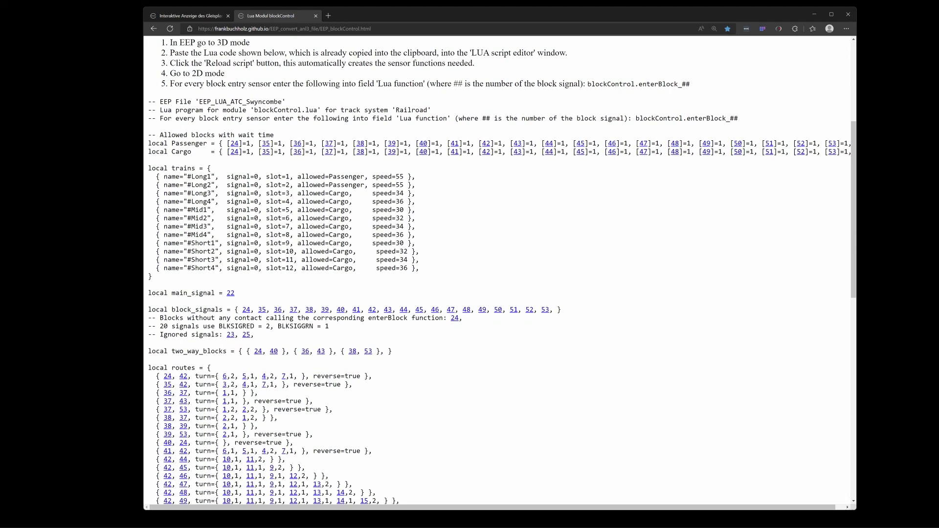
left_click_drag(172, 168, 199, 169)
scroll(217, 224, "down", 3)
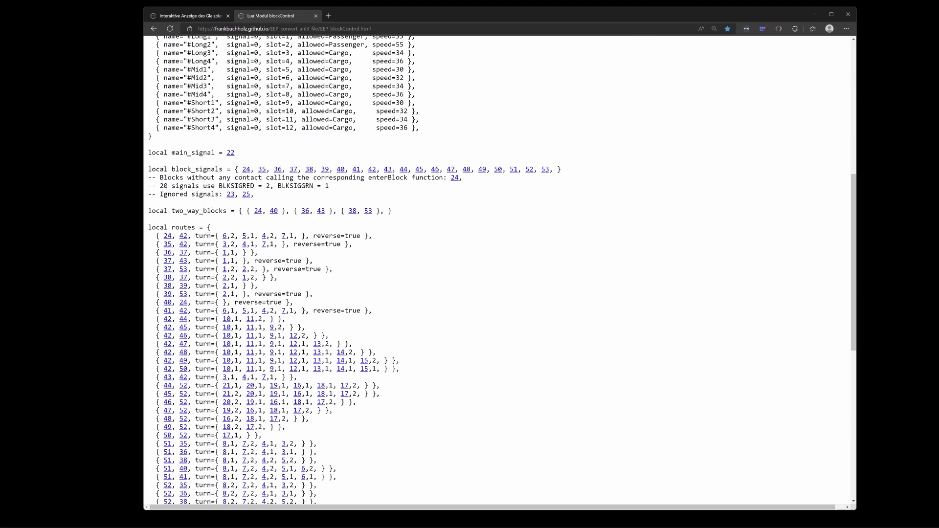
left_click_drag(160, 194, 255, 195)
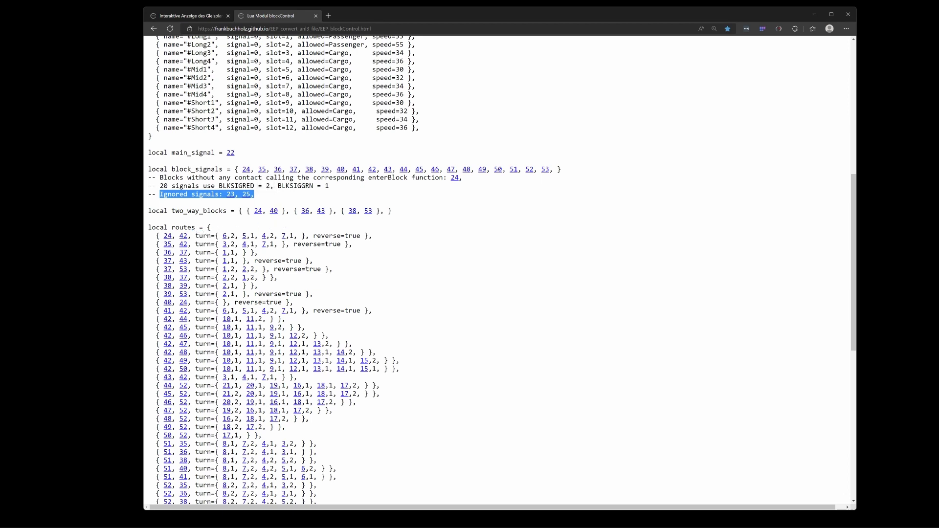
left_click_drag(172, 227, 184, 227)
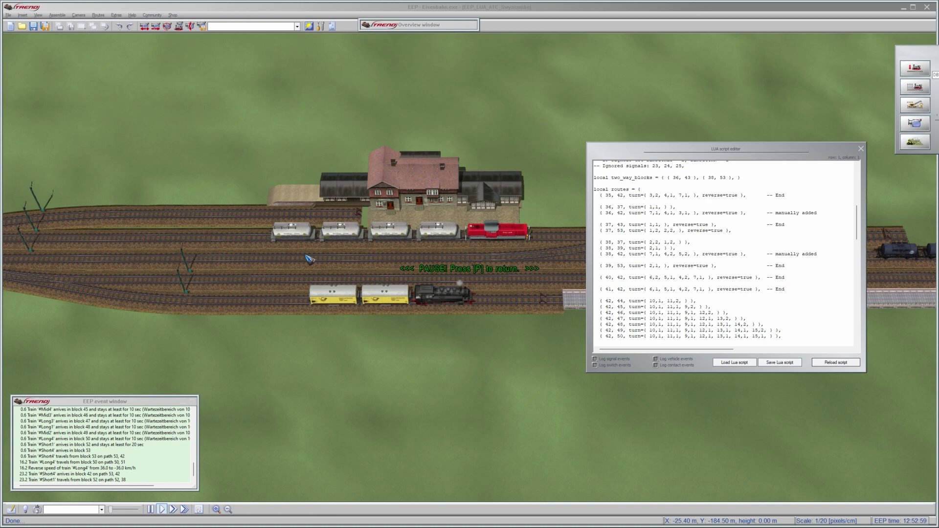
- Review the 36, 42 and added 38, 42 routes, then reload the script into the layout
left_click_drag(600, 213, 653, 213)
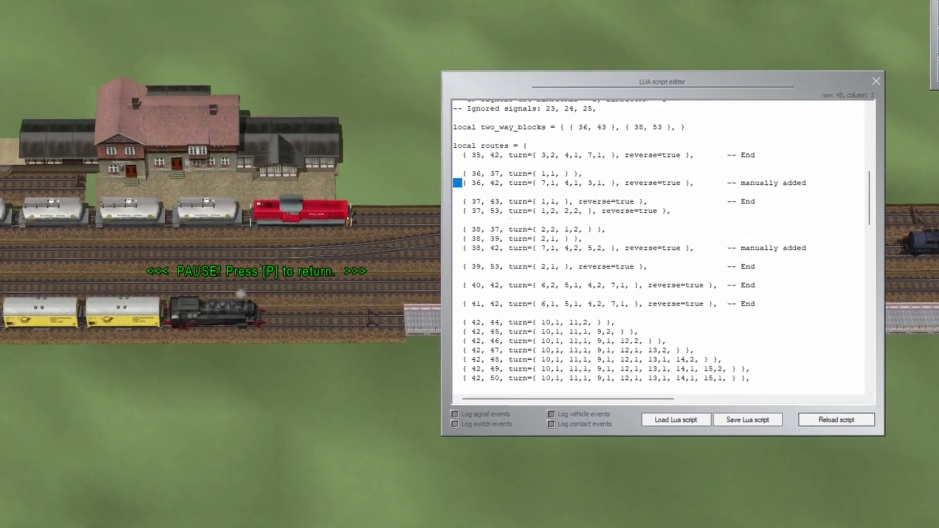
key("shift+End")
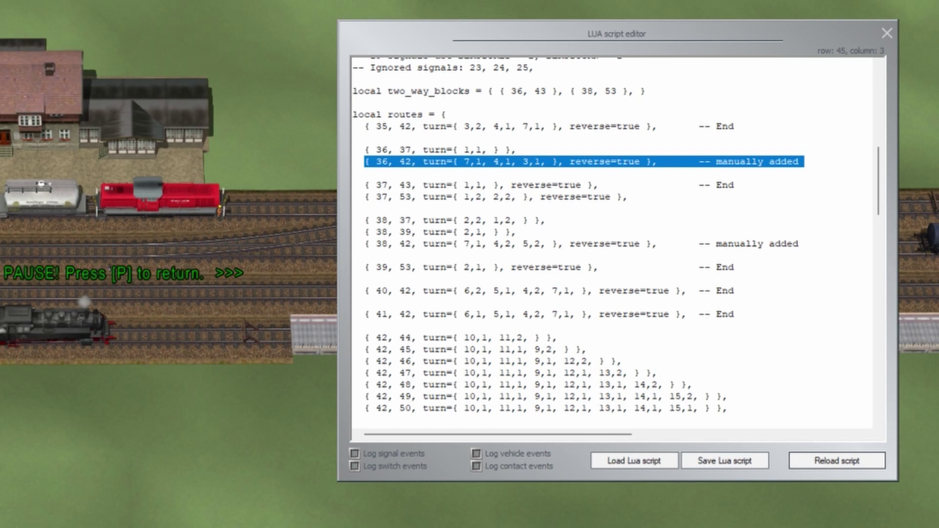
left_click(360, 243)
left_click(360, 244)
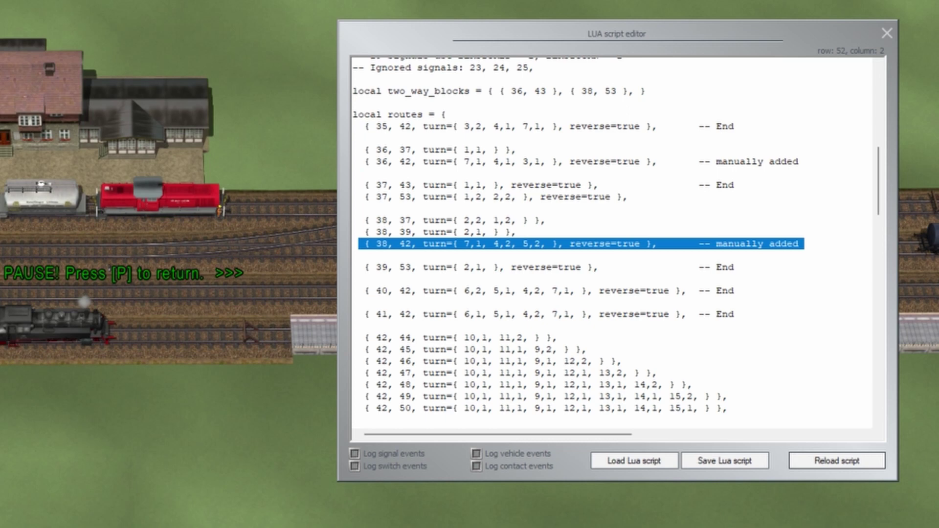
scroll(606, 242, "up", 2)
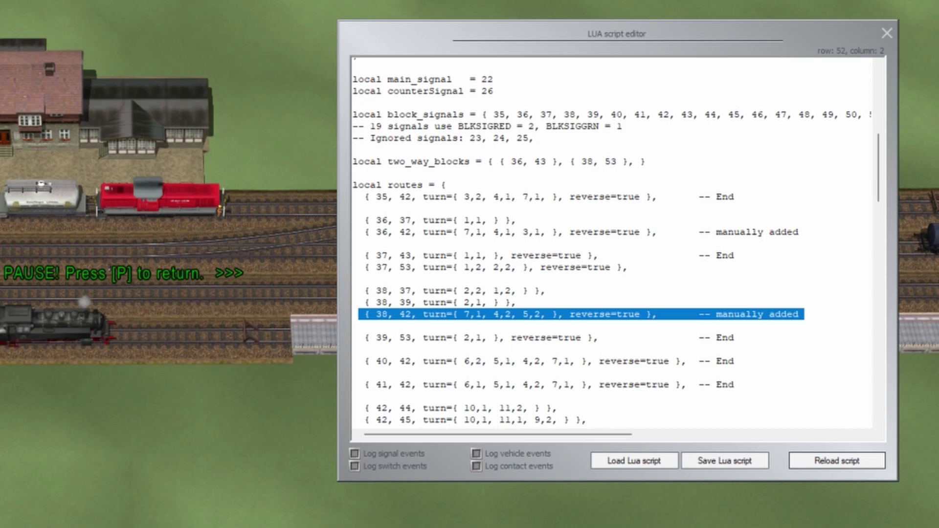
left_click(845, 461)
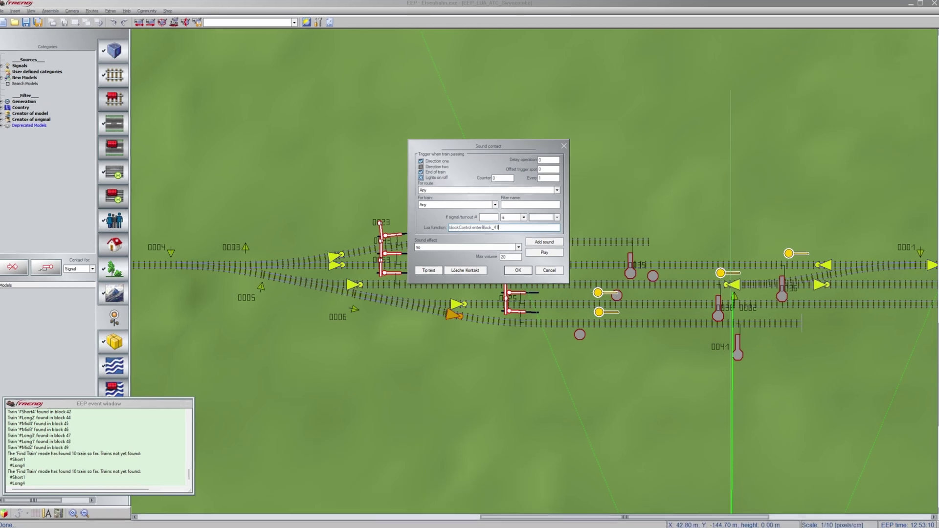
double_click(482, 228)
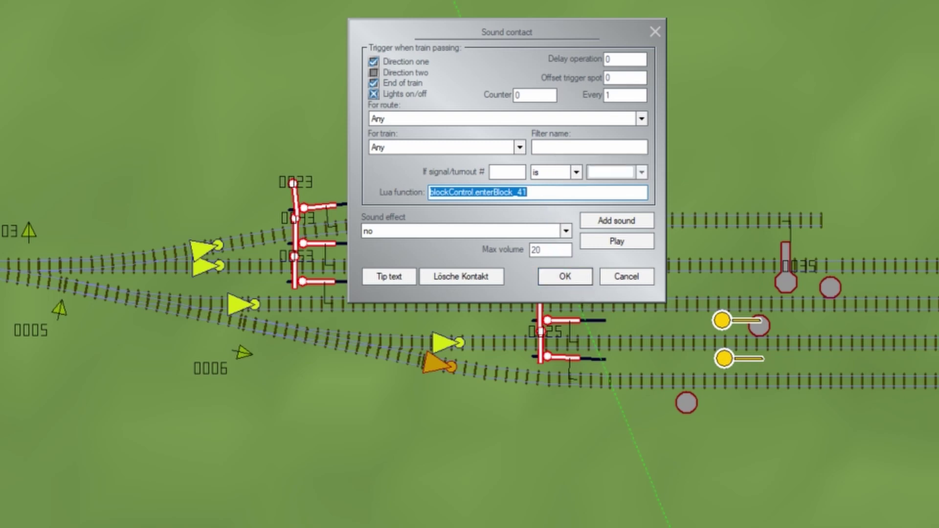
left_click(550, 194)
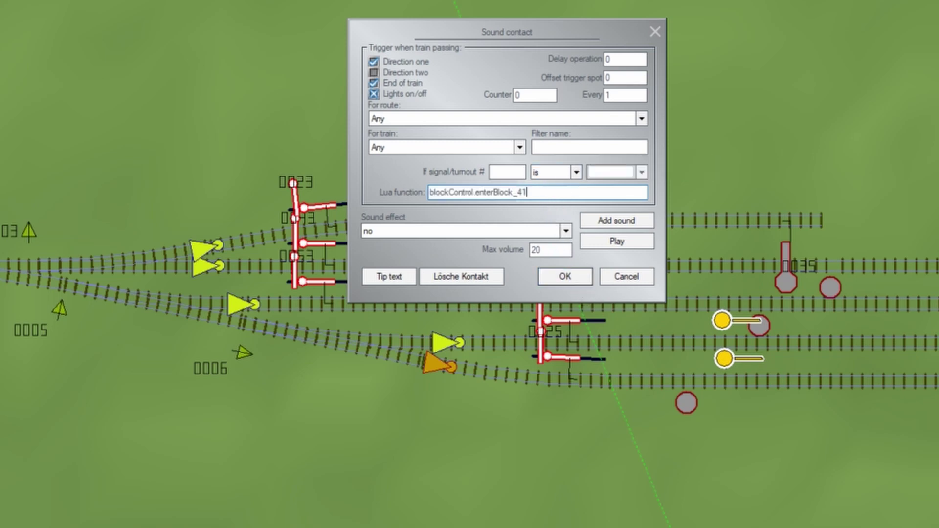
key("ctrl+a")
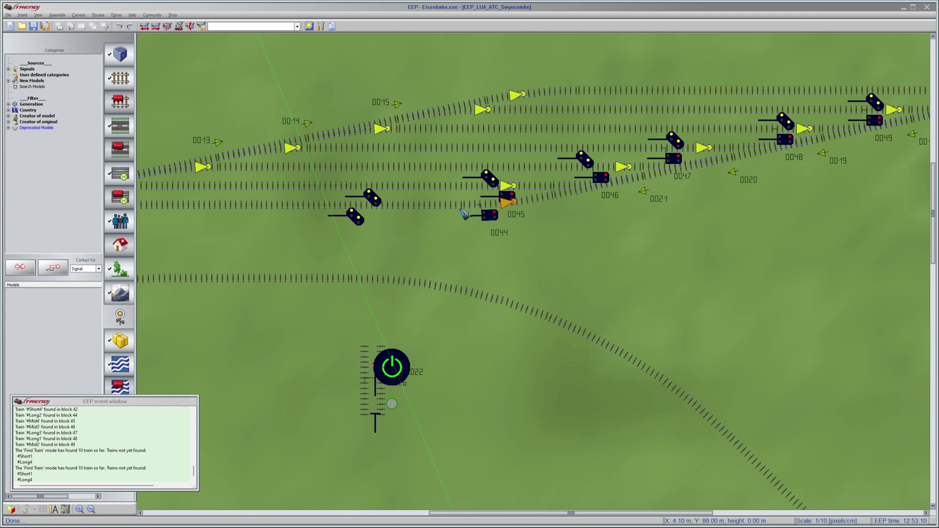
double_click(507, 201)
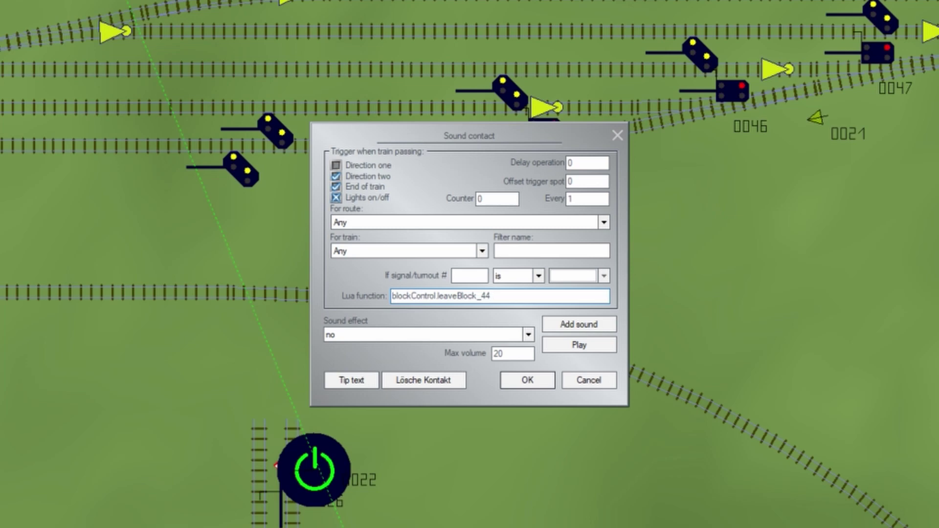
left_click(592, 385)
scroll(533, 101, "down", 3)
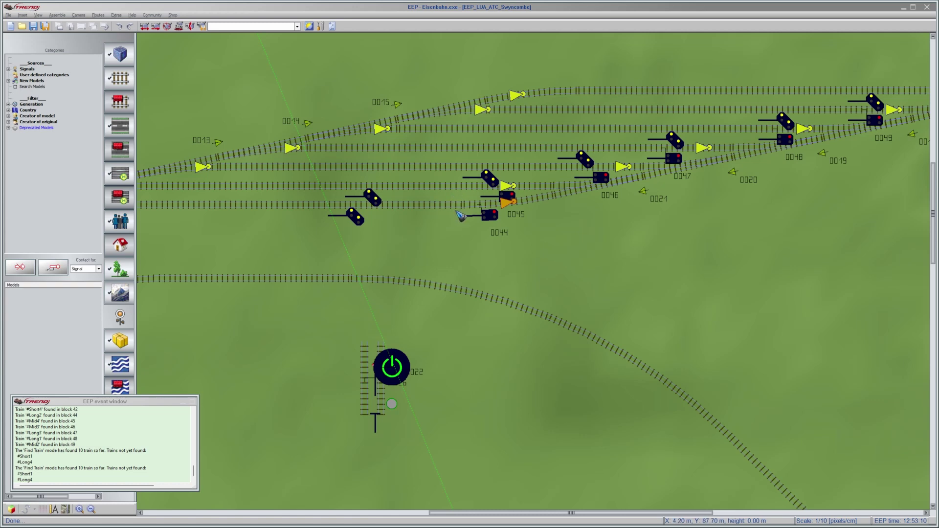
scroll(413, 223, "down", 1)
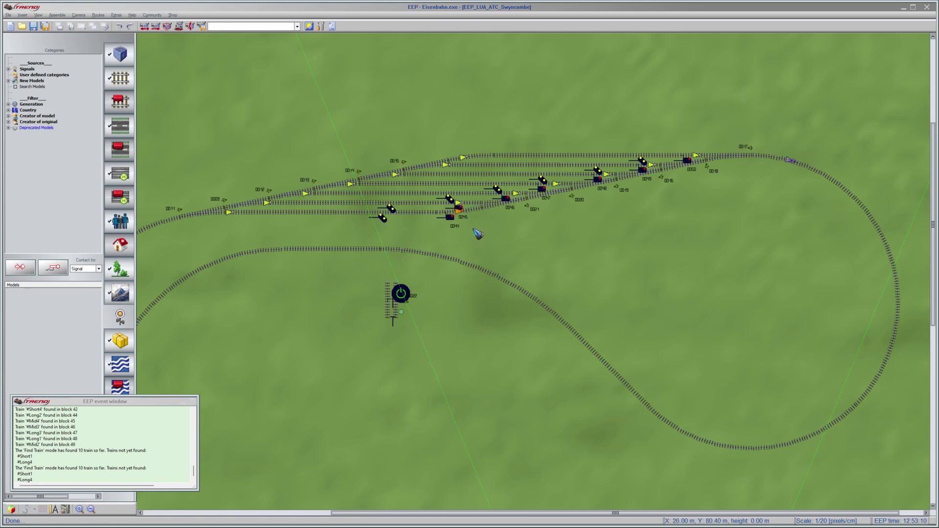
left_click(677, 270)
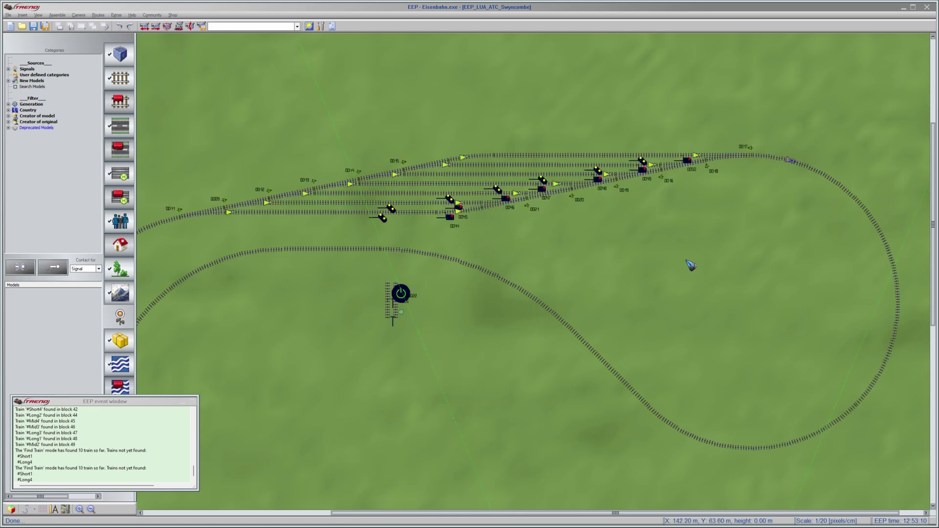
right_click_drag(681, 260, 553, 285)
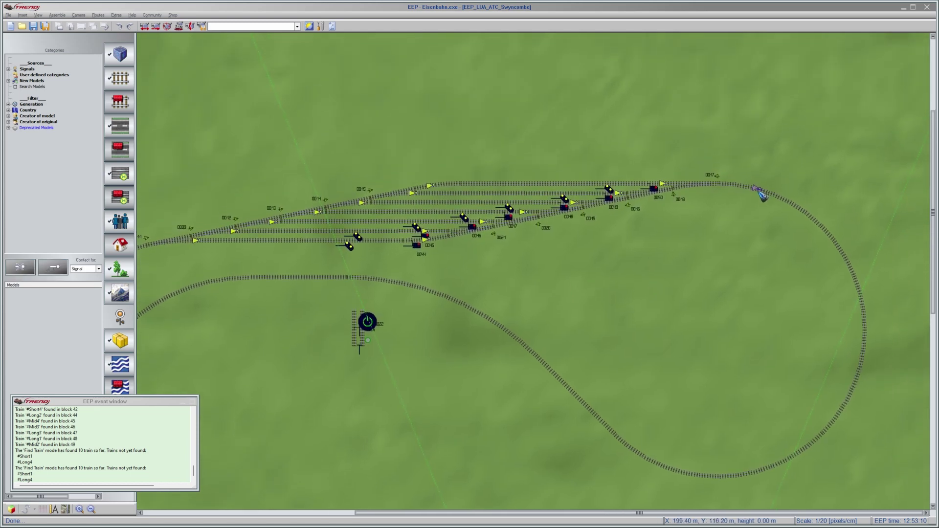
left_click(760, 192)
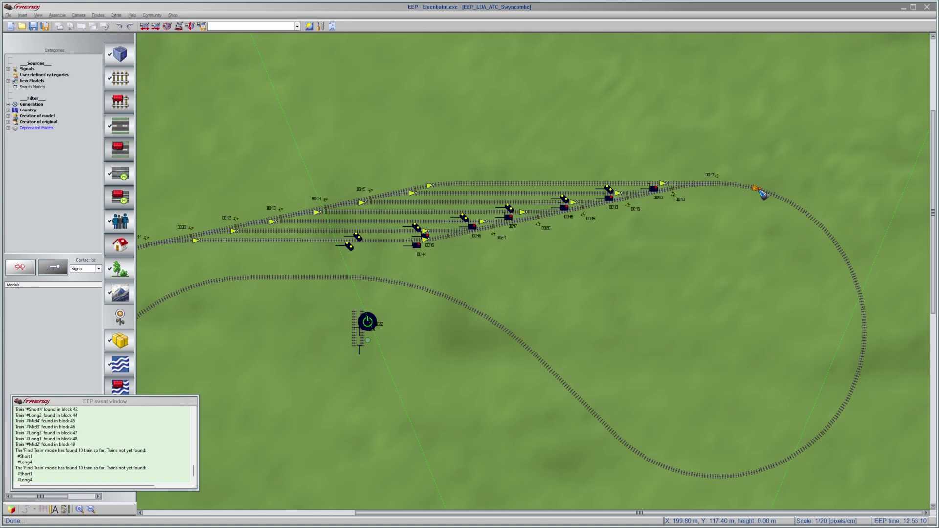
right_click(761, 192)
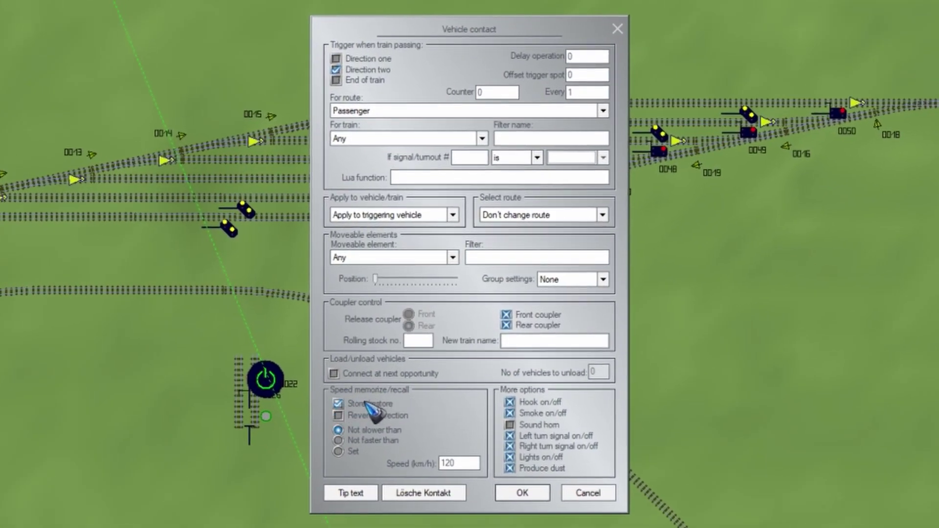
left_click(459, 463)
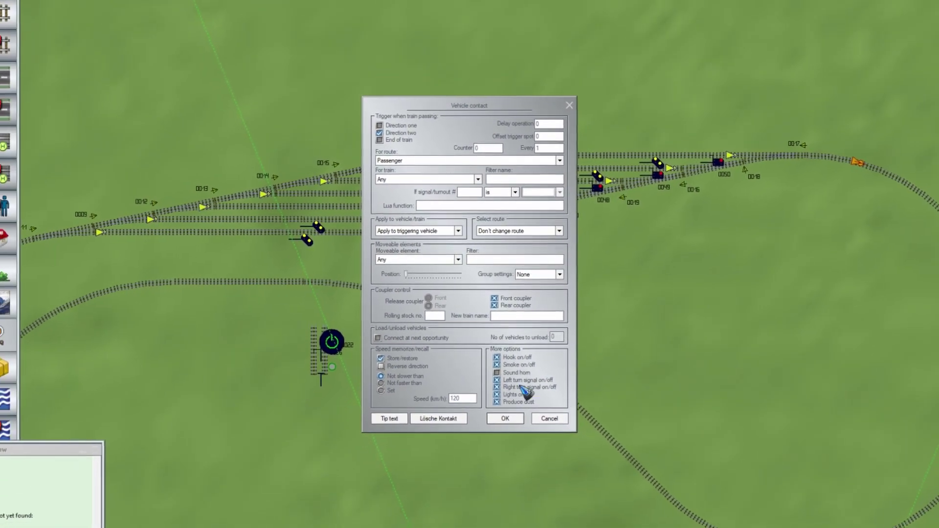
left_click(552, 405)
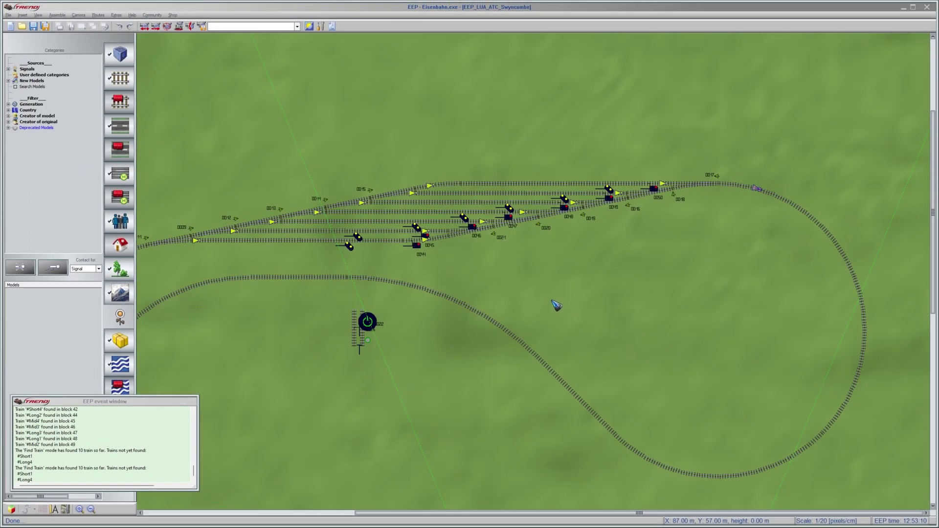
right_click_drag(558, 306, 832, 201)
right_click_drag(411, 390, 408, 327)
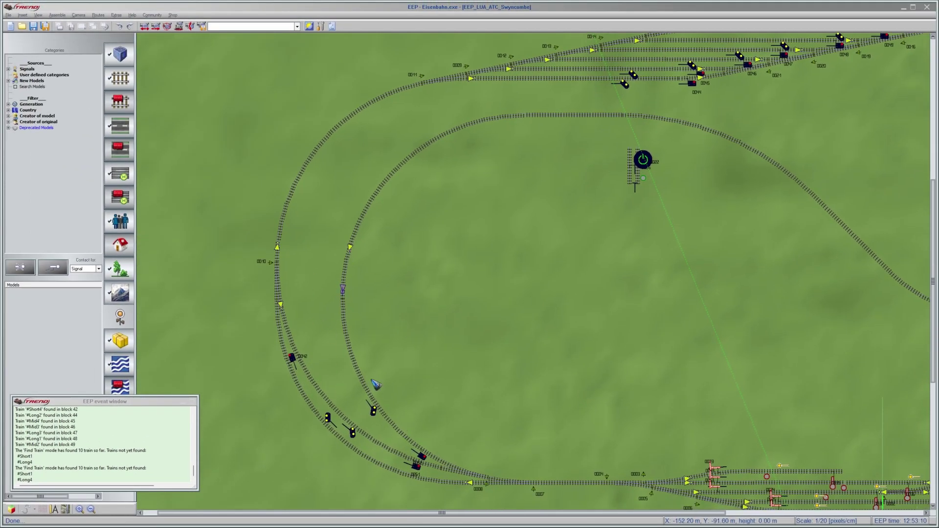
left_click(346, 297)
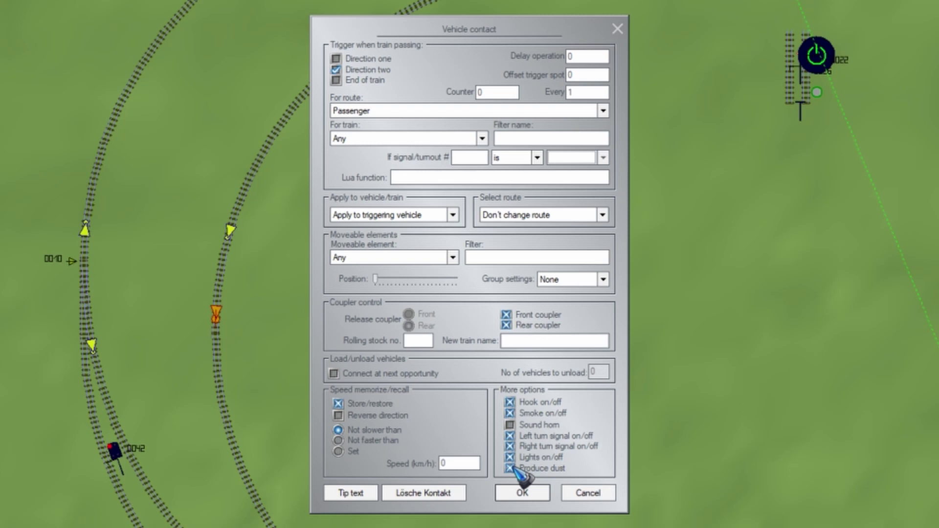
left_click(584, 494)
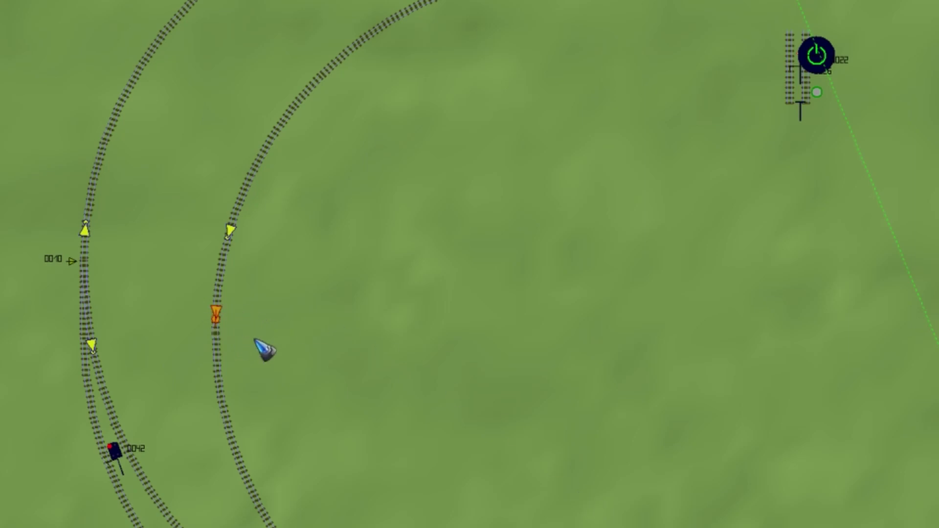
scroll(262, 347, "down", 3)
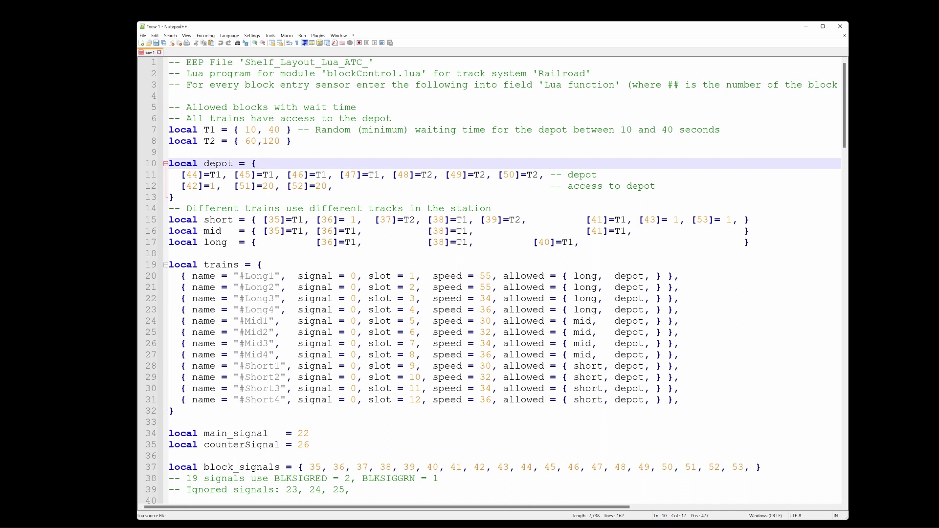
- Highlight every 'depot' occurrence and mark the first Long train's allowed block list
double_click(227, 163)
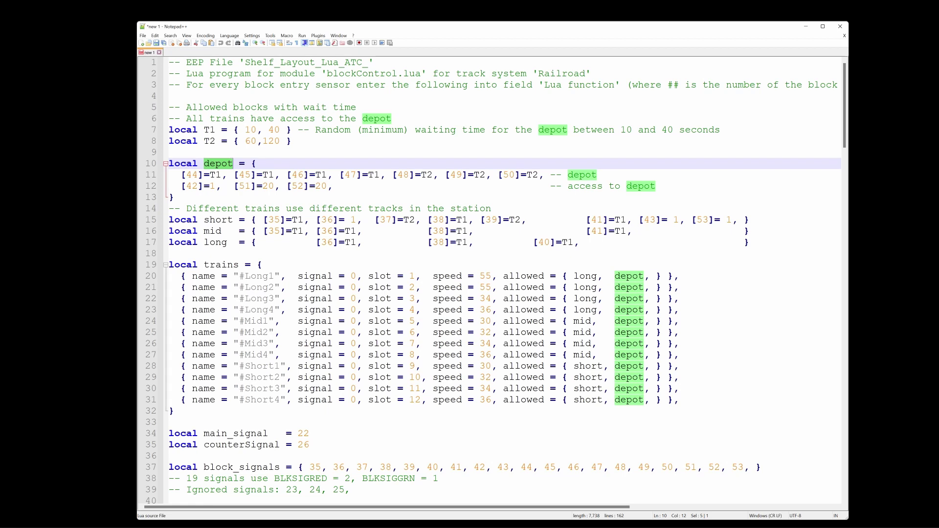
left_click_drag(504, 276, 662, 276)
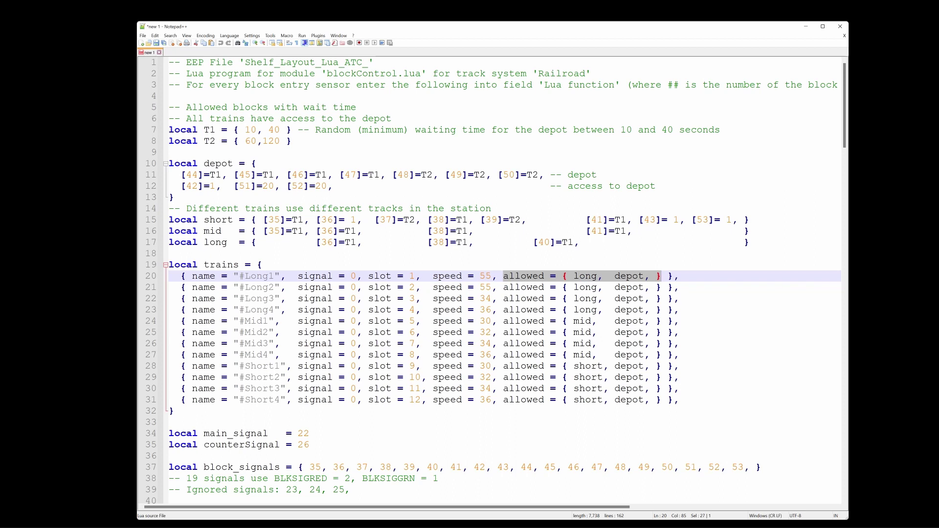
double_click(215, 242)
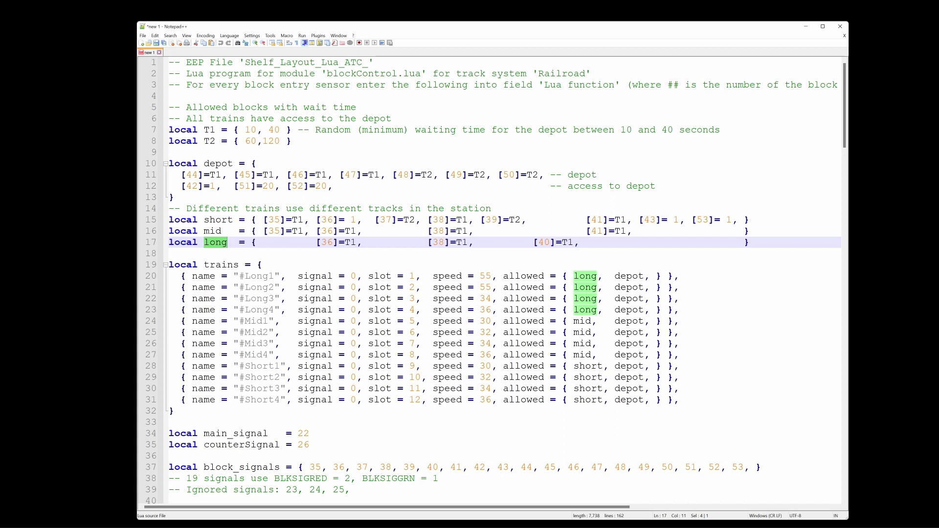
left_click(586, 321)
double_click(587, 322)
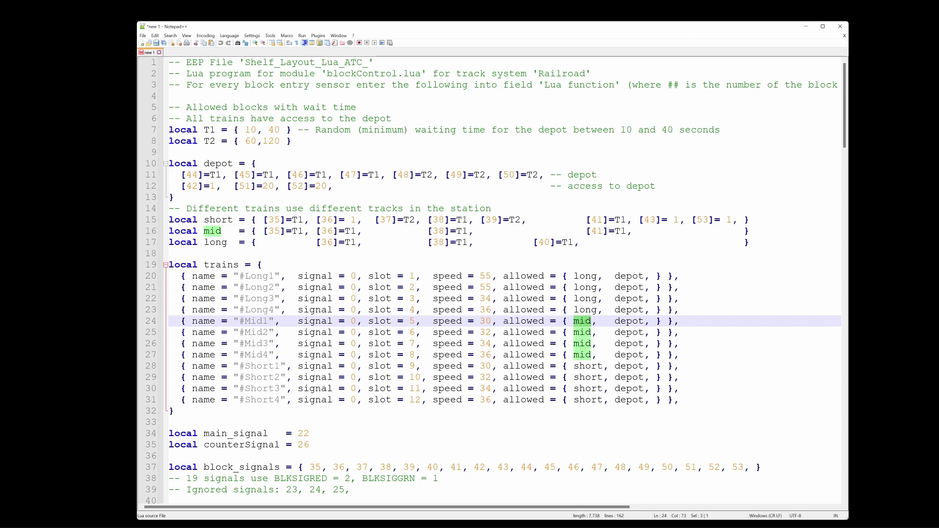
left_click(750, 231)
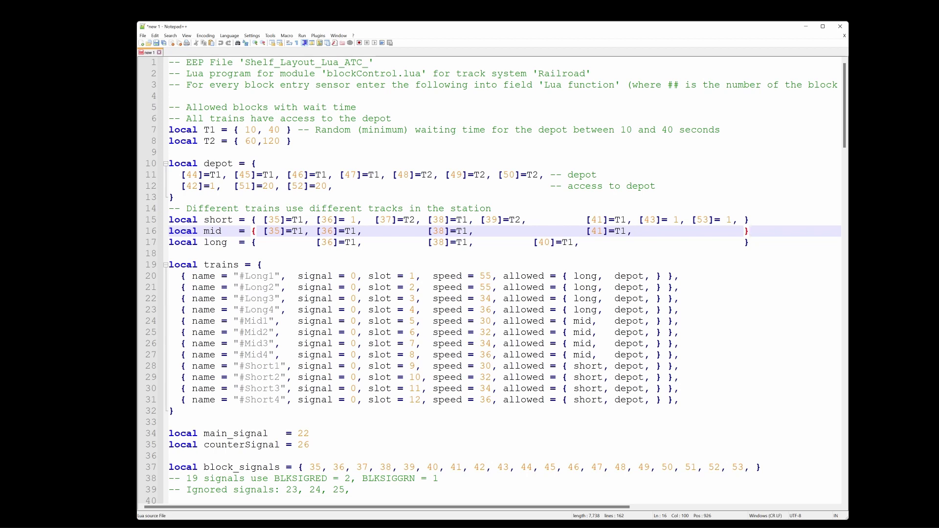
double_click(586, 367)
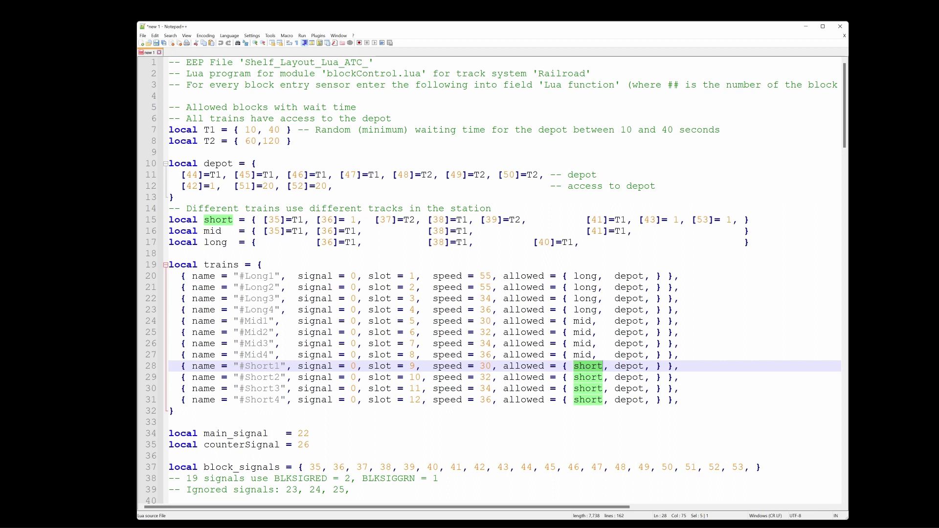
left_click(749, 220)
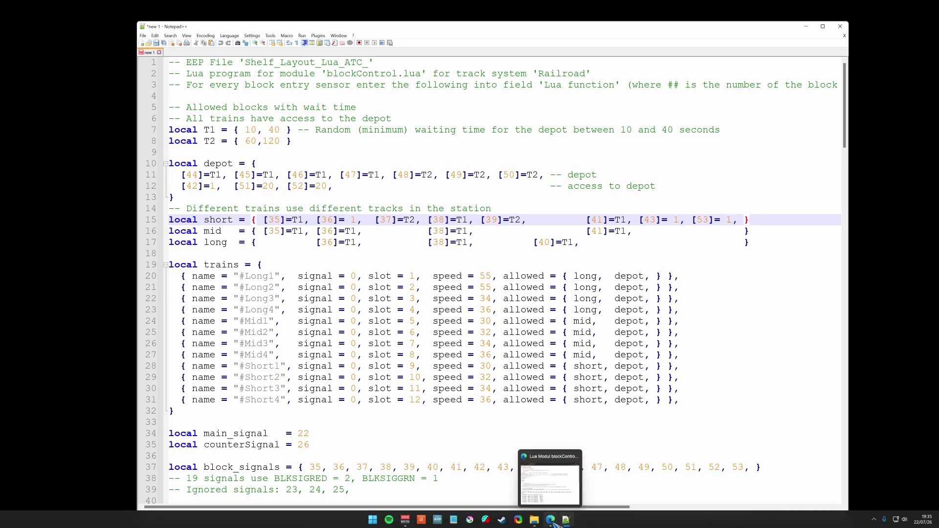
- Return to the Gleisplan tab and frame the station tracks with signals S23 to S41
left_click(551, 521)
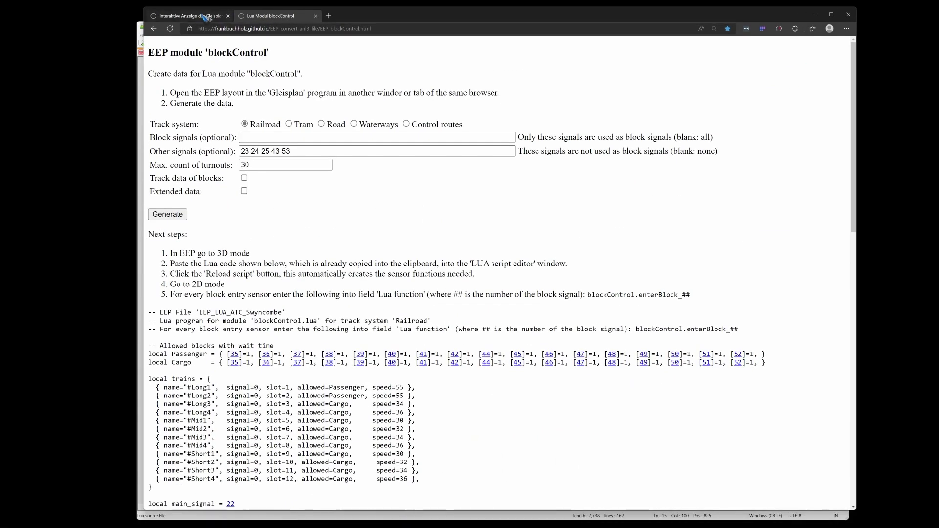
key("ctrl+Tab")
scroll(533, 183, "up", 3)
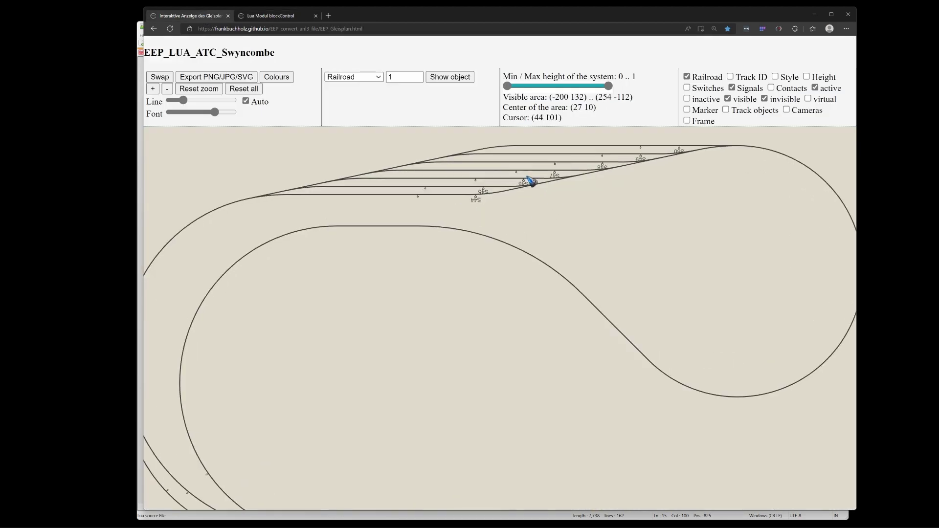
scroll(533, 183, "up", 1)
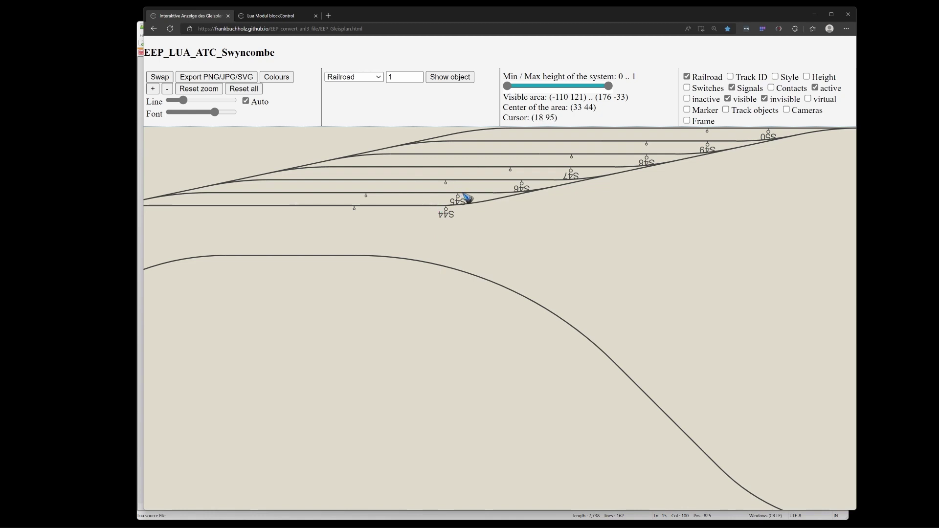
scroll(485, 184, "down", 3)
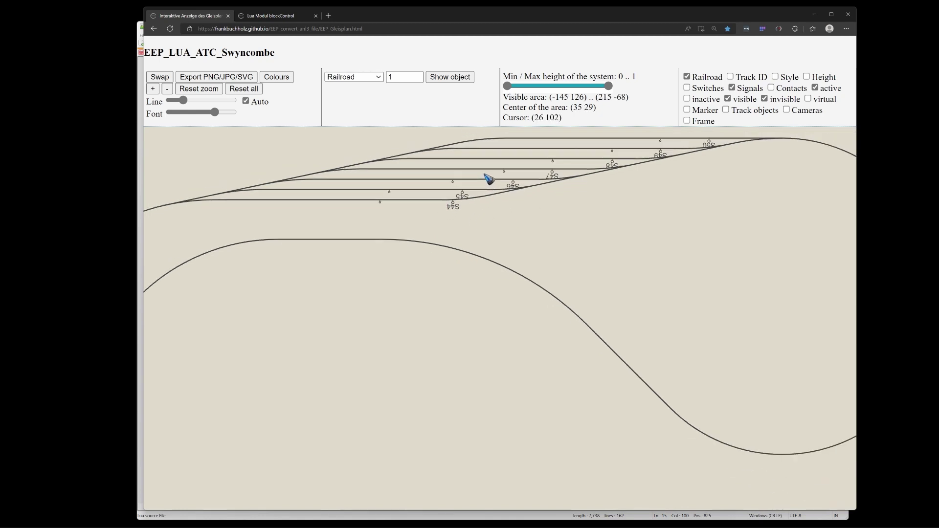
scroll(489, 179, "down", 2)
scroll(529, 445, "up", 3)
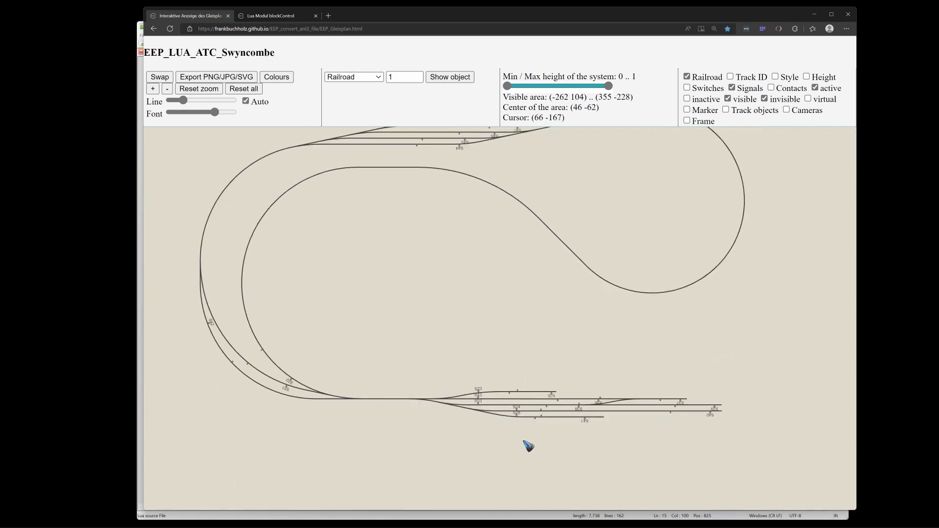
scroll(531, 441, "up", 2)
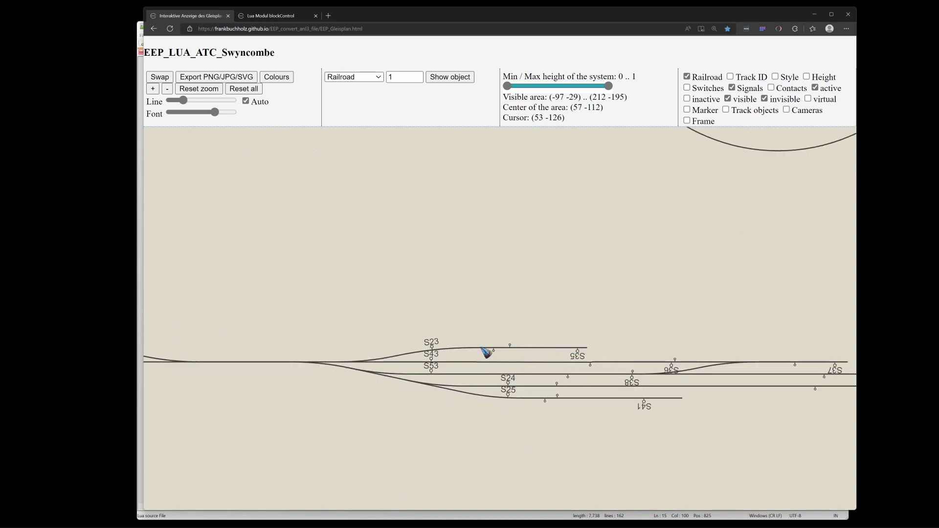
left_click_drag(527, 306, 336, 310)
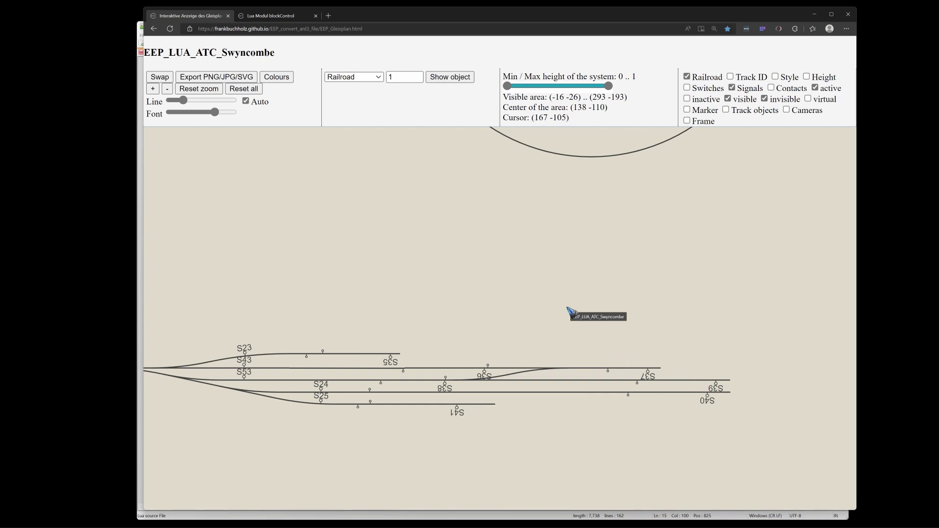
- Bring Notepad++ forward and highlight where T2 and the value 20 are used
mouse_move(571, 525)
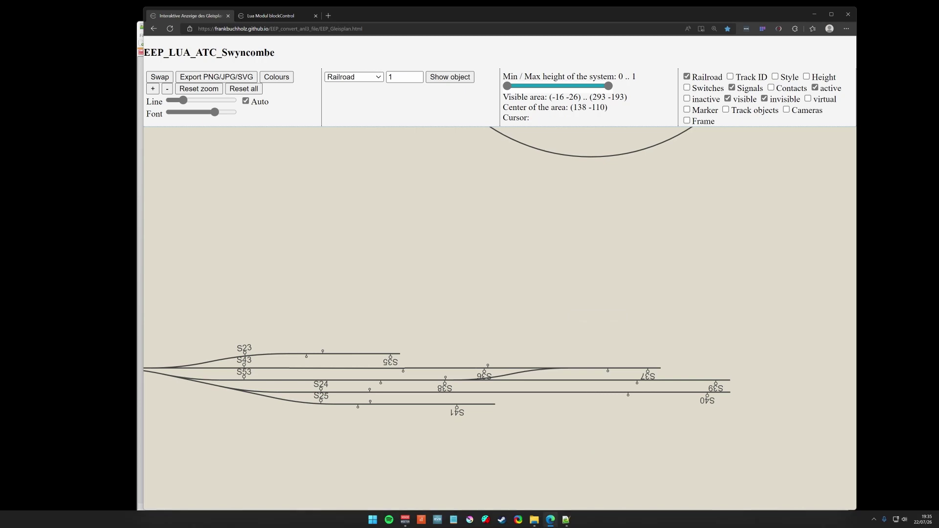
left_click(567, 521)
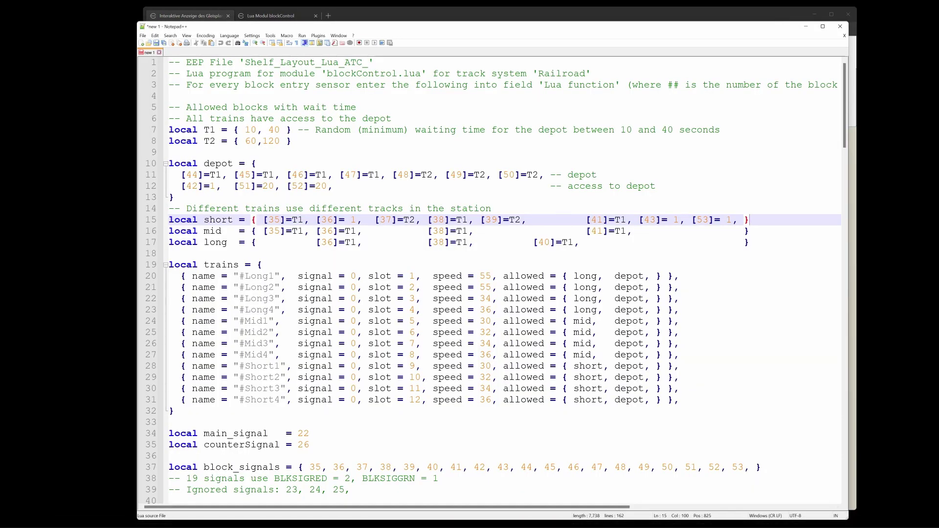
double_click(427, 176)
double_click(322, 186)
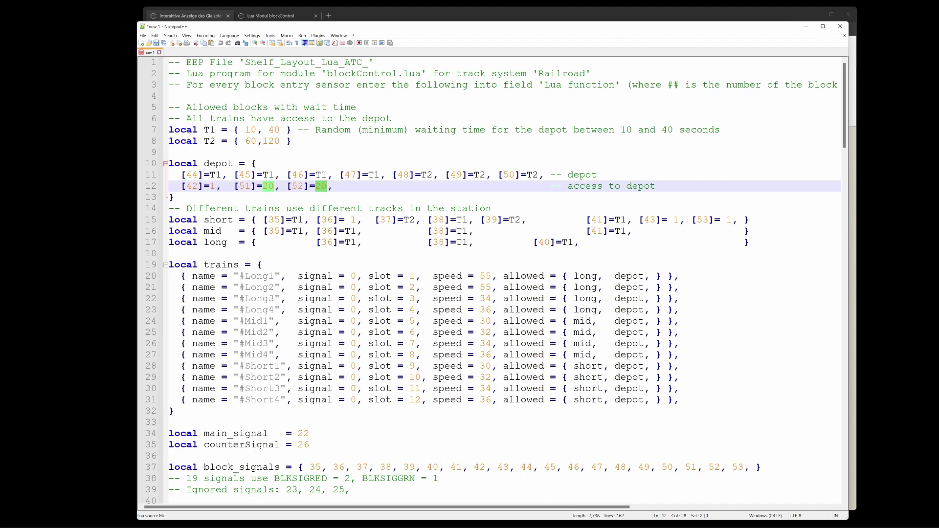
- Point out T1's 10–40 second wait range and highlight every use of T1 and T2
double_click(320, 175)
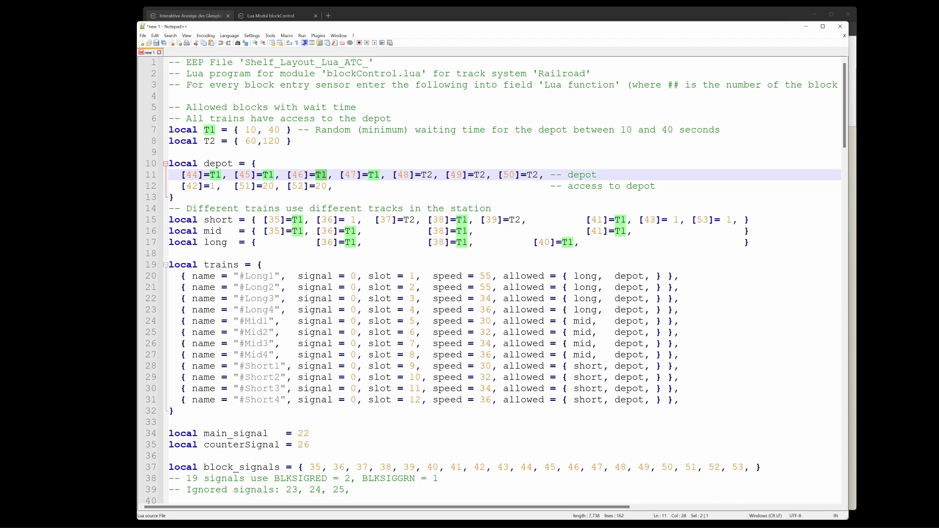
left_click_drag(245, 129, 251, 129)
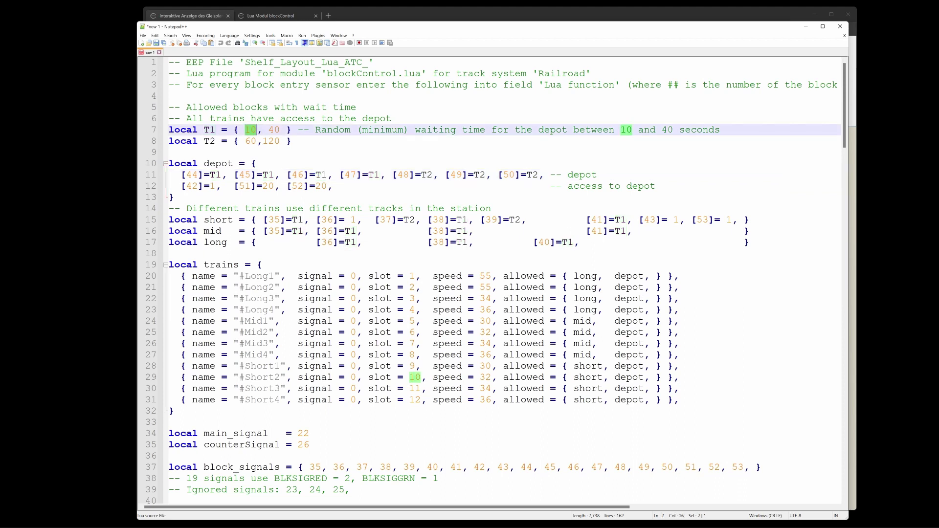
left_click(268, 130)
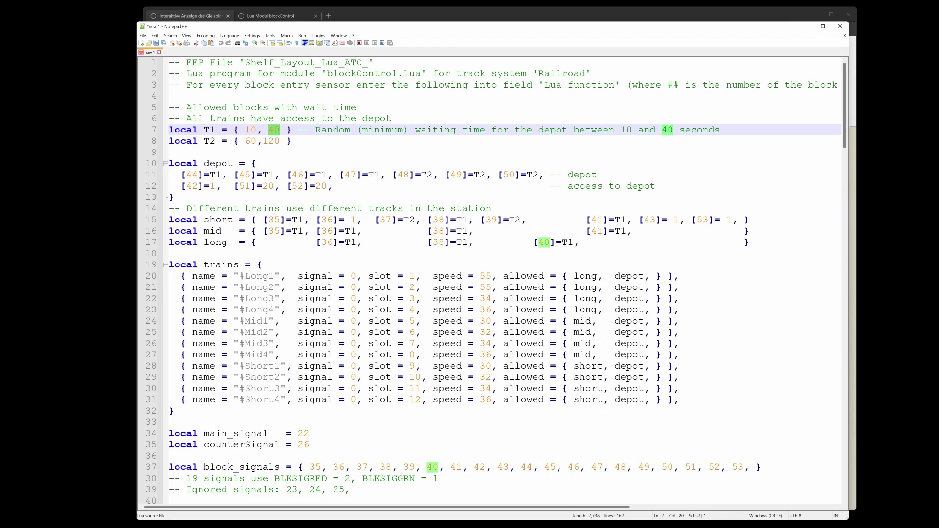
double_click(210, 130)
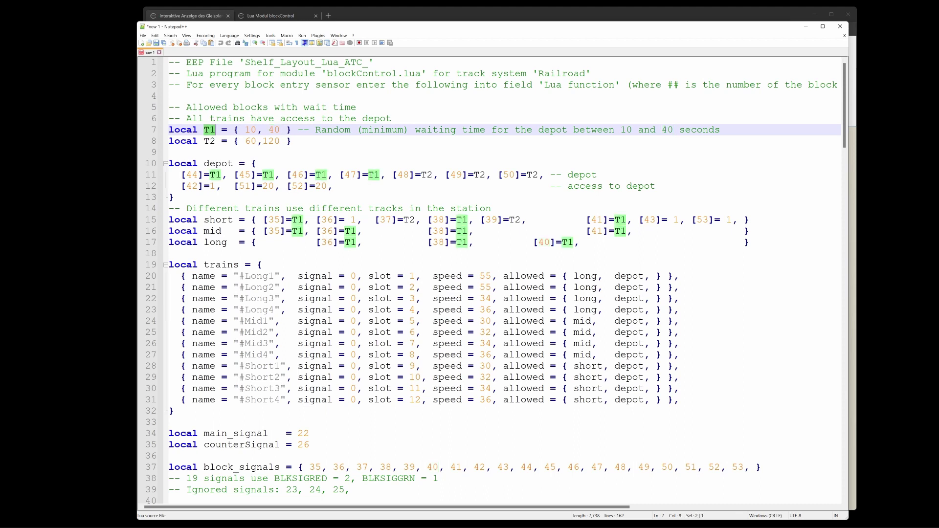
double_click(209, 141)
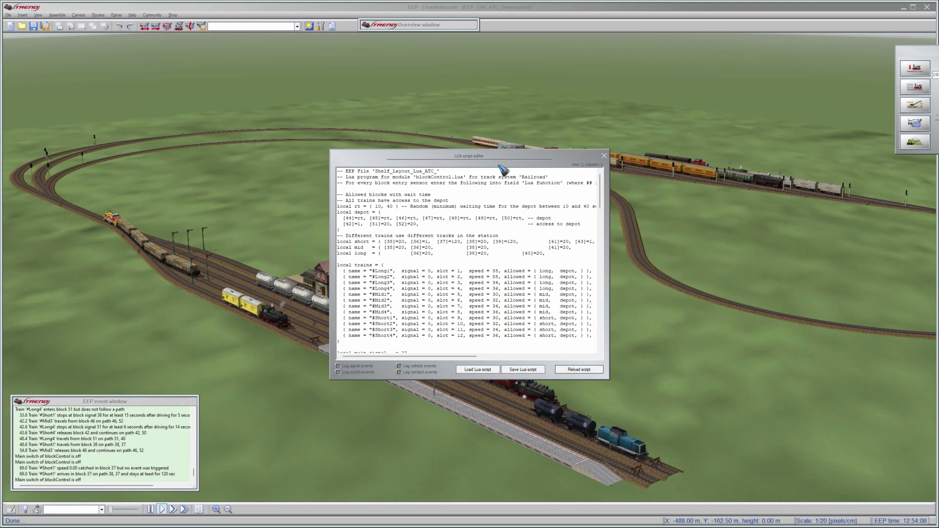
- Reload the Lua script so the revised wait-time settings take effect
left_click(580, 370)
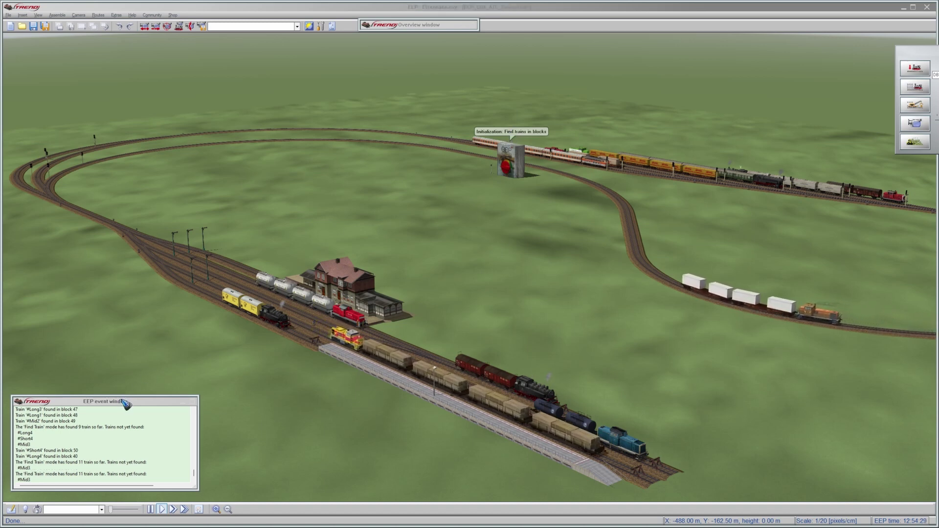
- Move the event log to the screen centre and follow the search until #Mid3 is found
left_click_drag(126, 403, 522, 192)
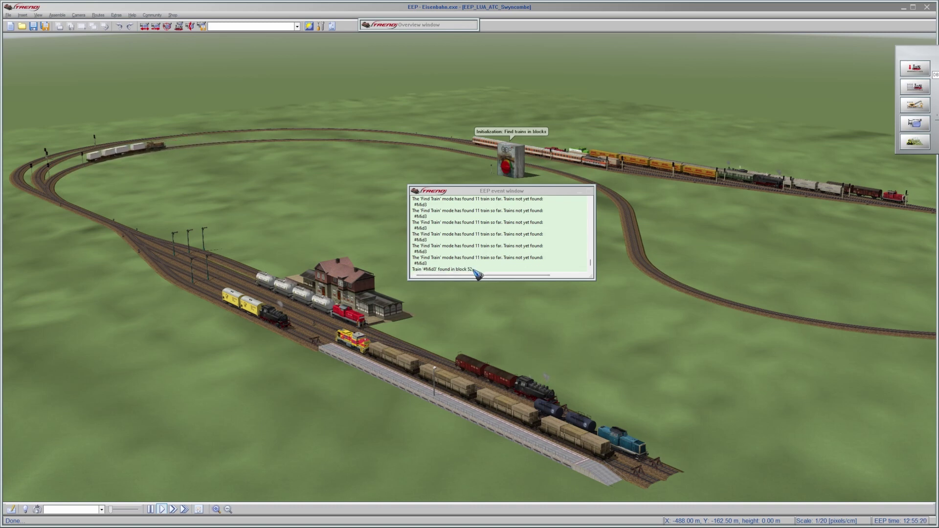
left_click(500, 194)
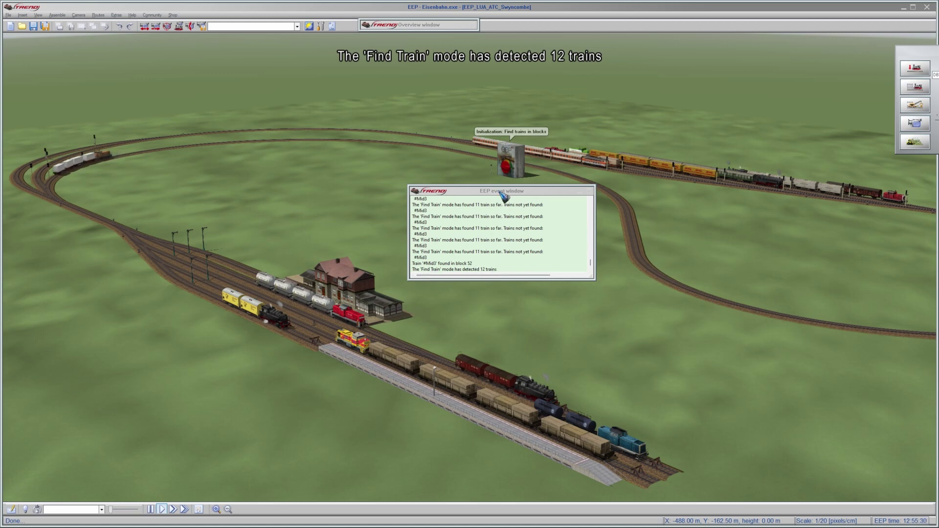
- End Find Train mode, hide the block labels, and widen the event log at bottom-left
left_click(504, 171)
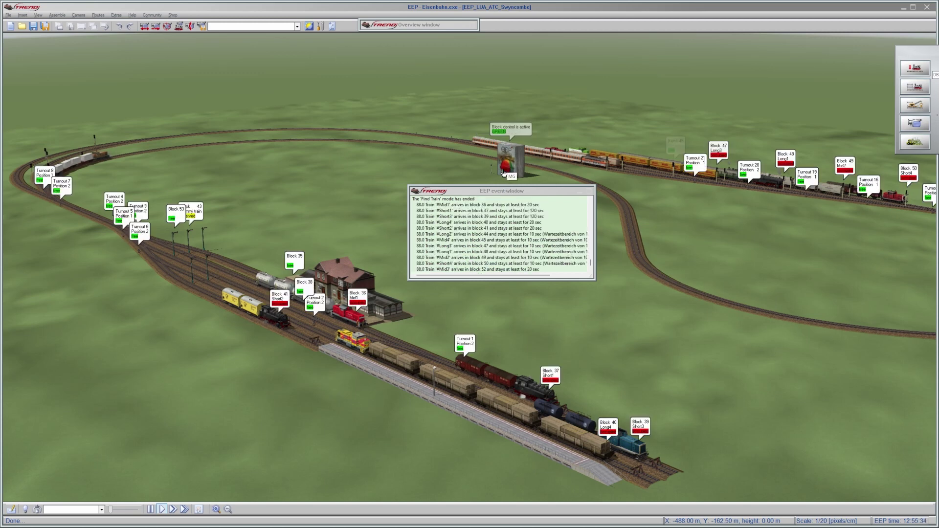
left_click(504, 170)
left_click(504, 171)
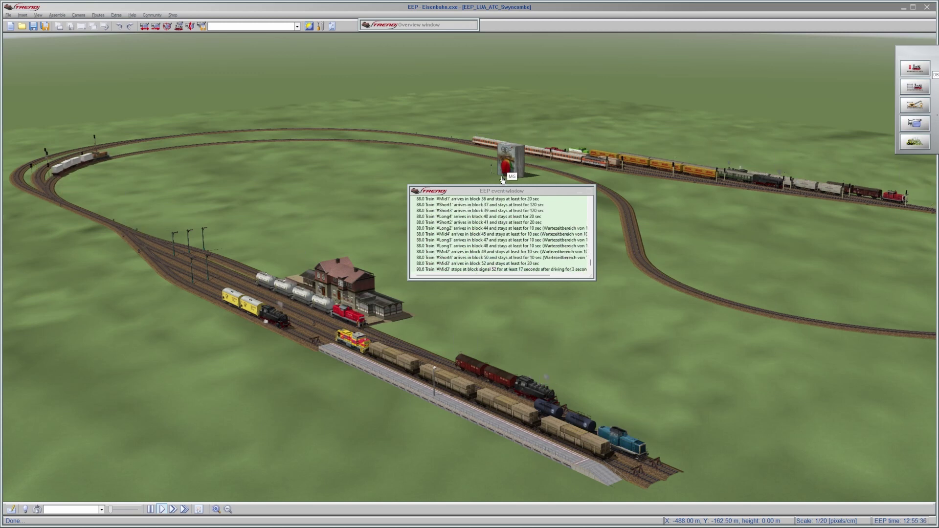
left_click_drag(504, 192, 101, 410)
left_click_drag(193, 432, 251, 431)
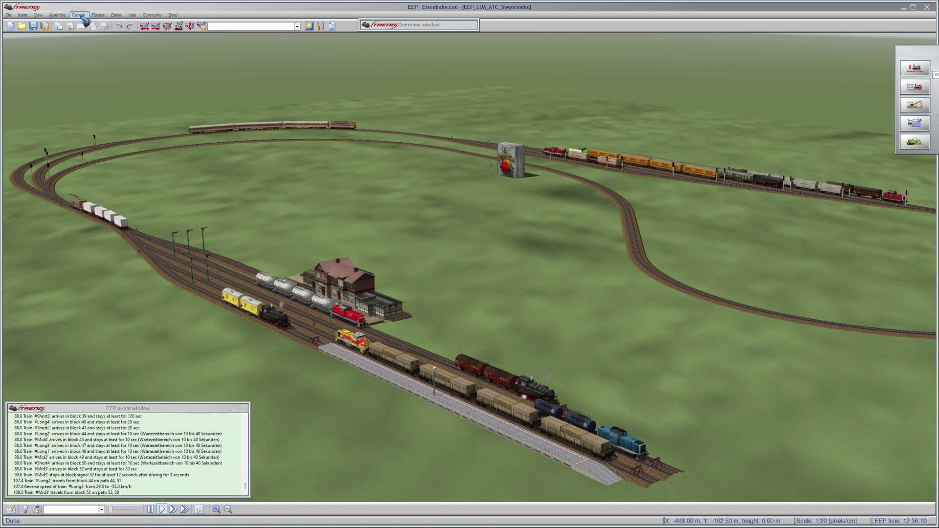
- Switch to the West view static camera and move the event log to mid-left
left_click(80, 16)
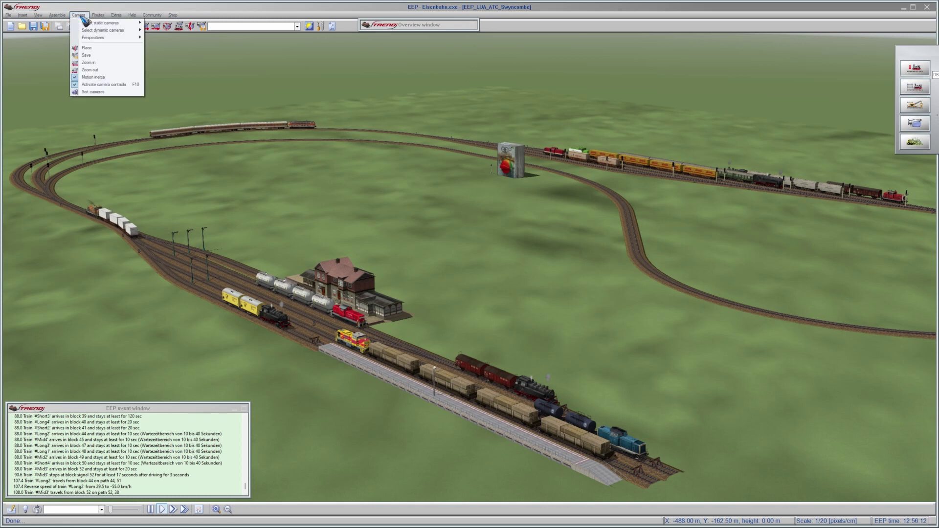
mouse_move(94, 24)
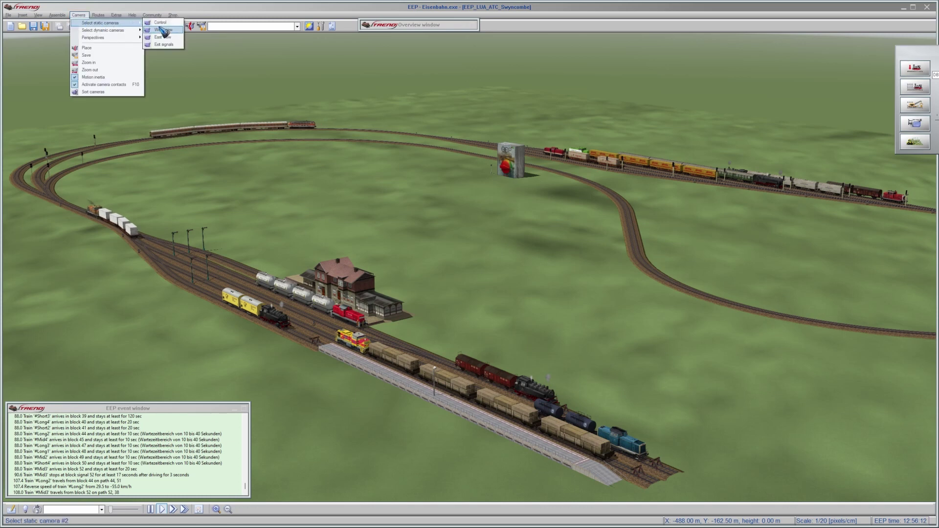
left_click(163, 30)
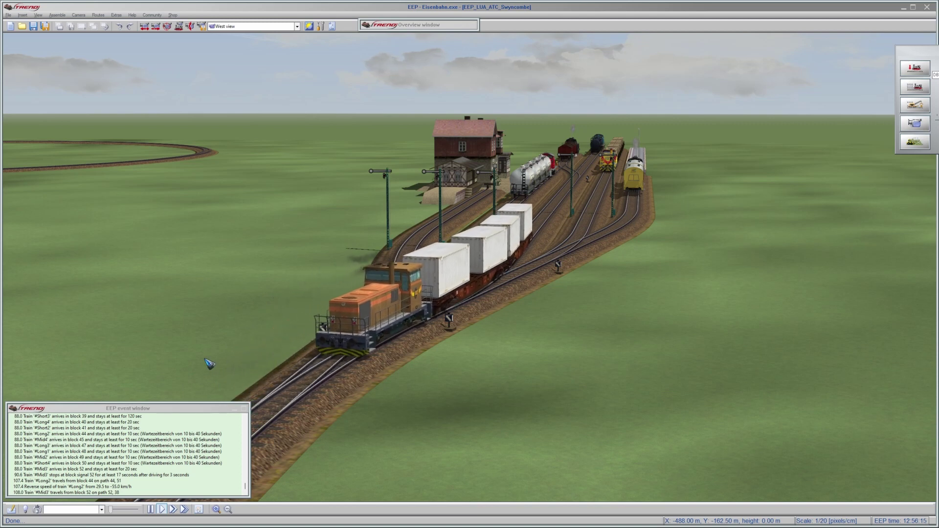
left_click_drag(105, 409, 114, 238)
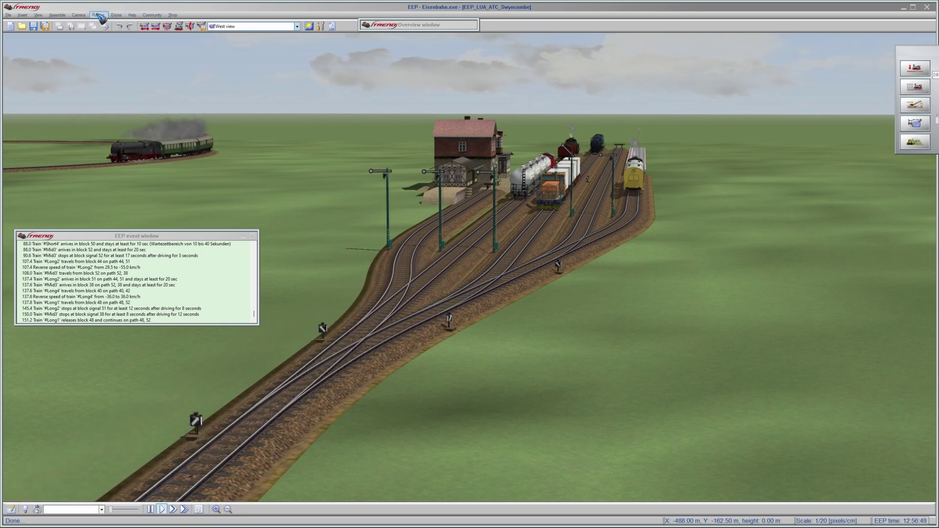
- Switch to the East view static camera to watch trains run through the station
left_click(81, 15)
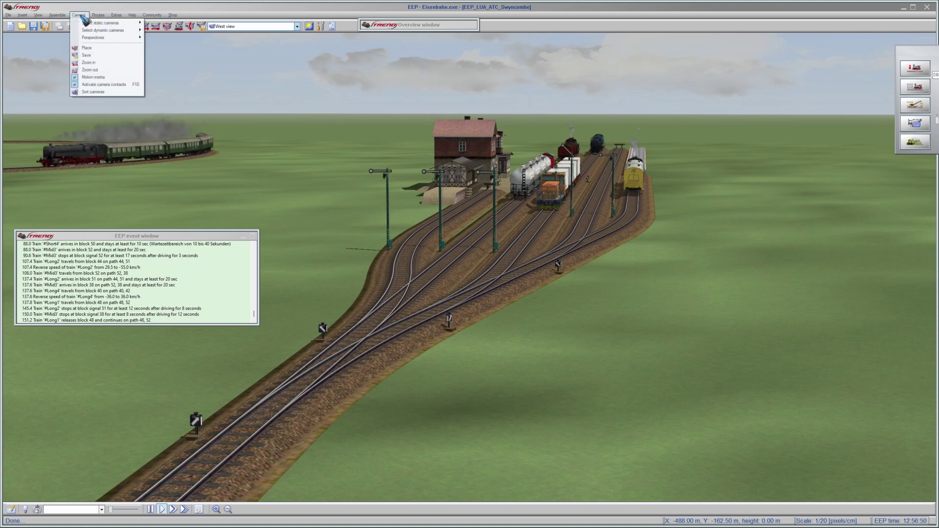
mouse_move(102, 24)
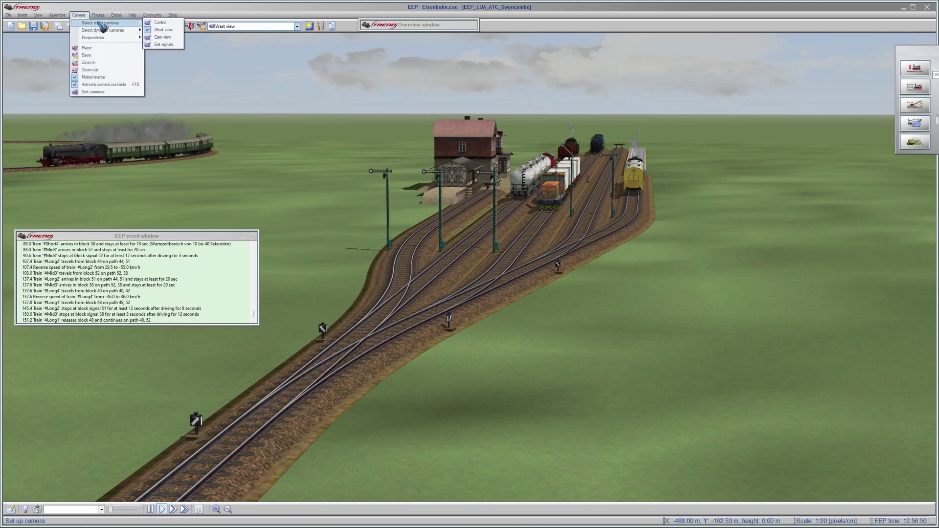
left_click(166, 37)
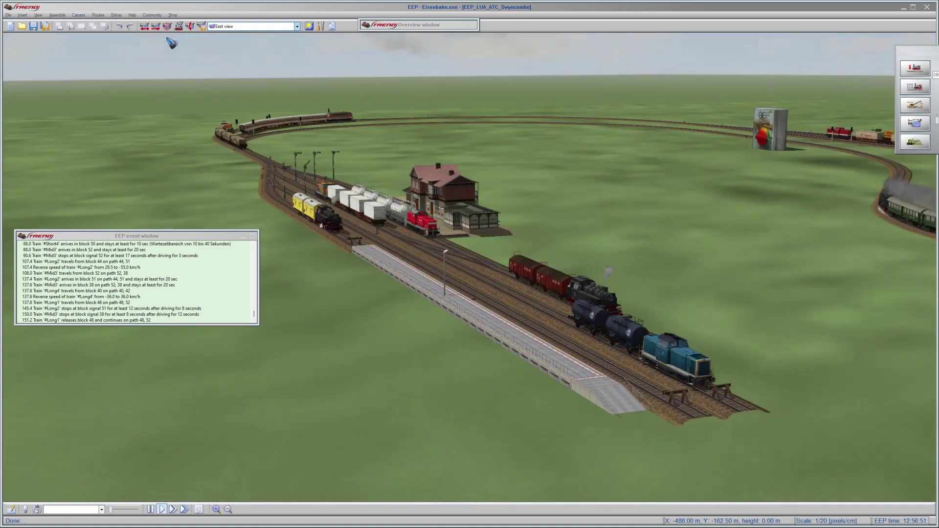